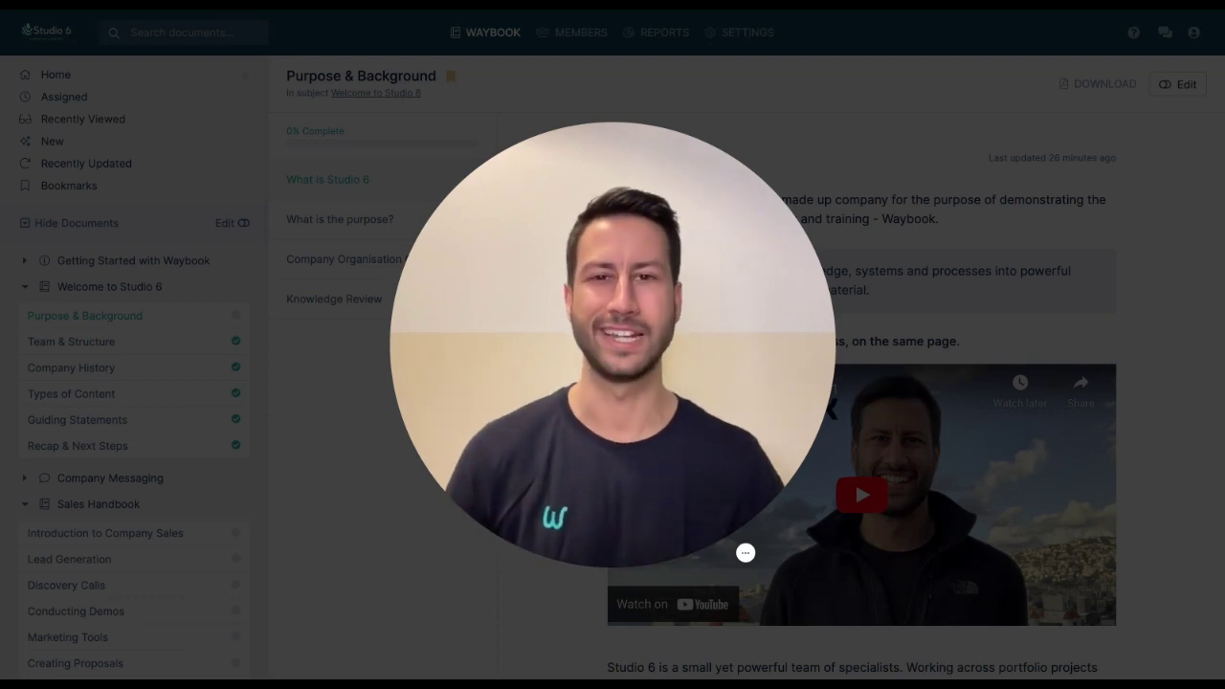
Collapse every subject in the document tree, briefly expanding and re-collapsing Marketing
left_click(588, 547)
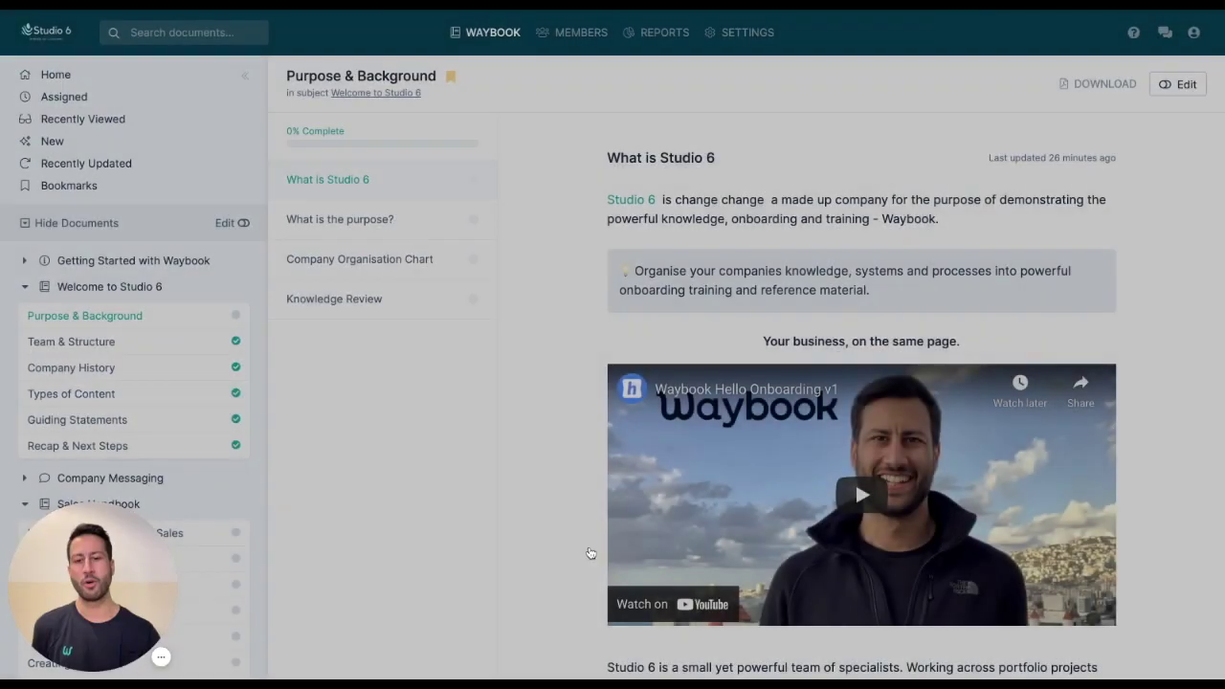
left_click_drag(95, 574, 357, 576)
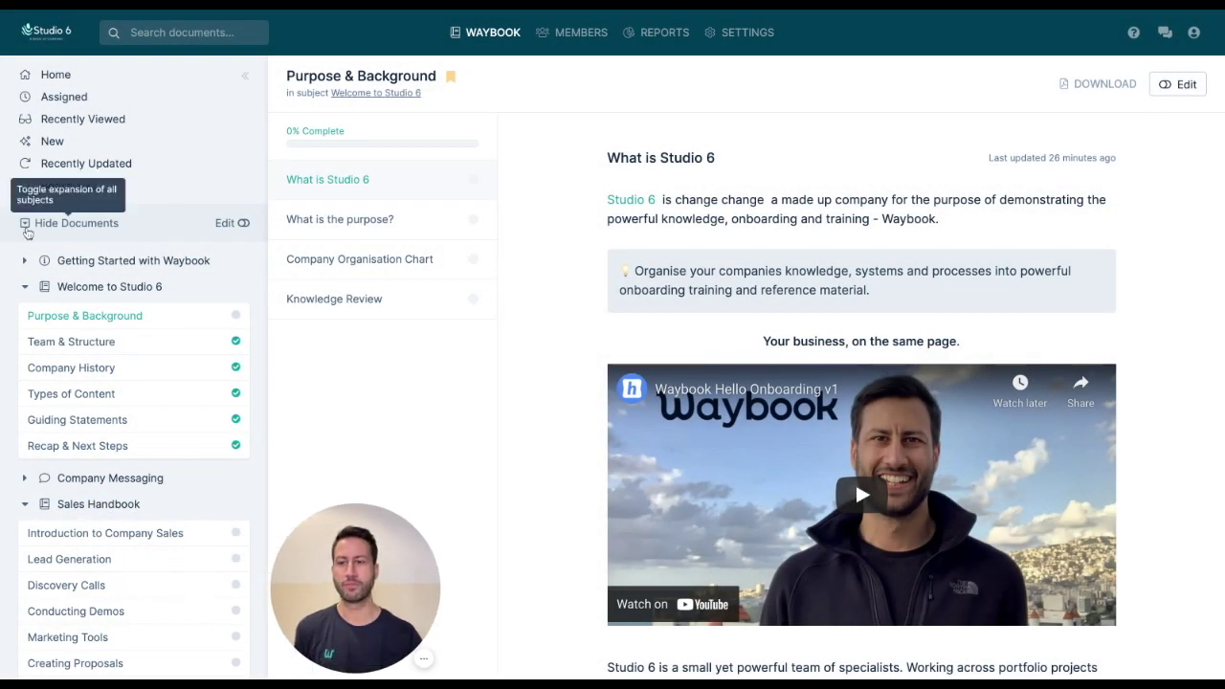
left_click(26, 223)
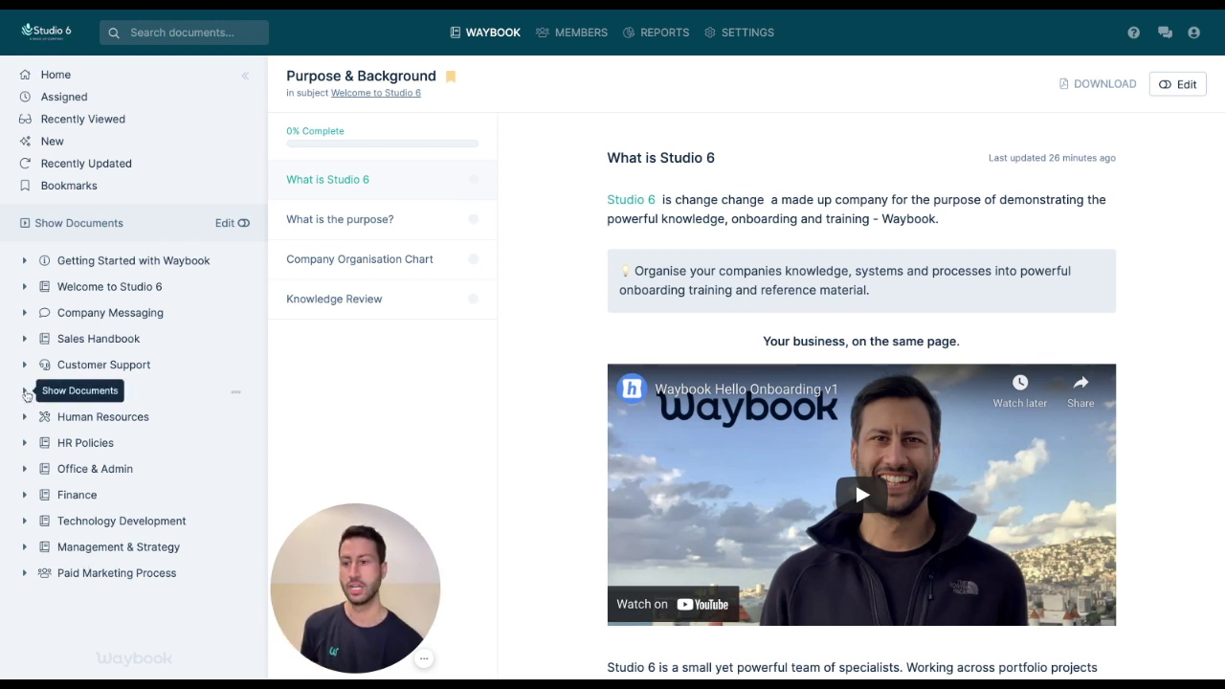
left_click(25, 390)
left_click(25, 392)
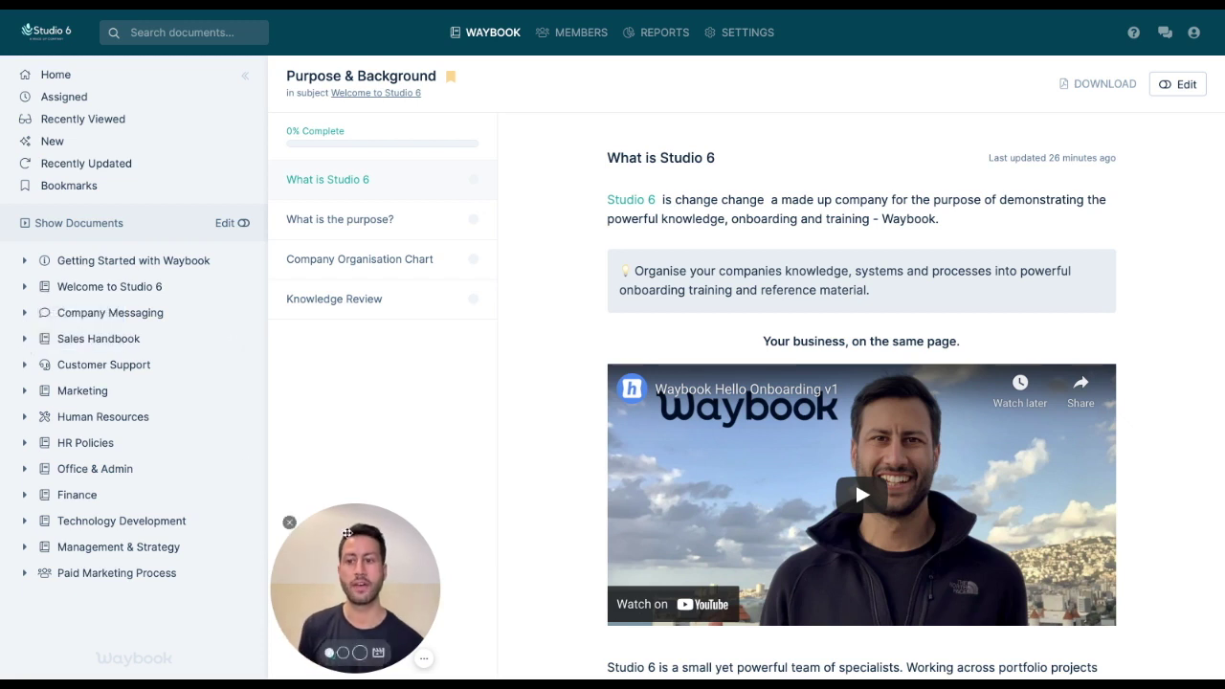
Expand Sales Handbook, HR Policies and Welcome to Studio 6 to list their documents
left_click(26, 341)
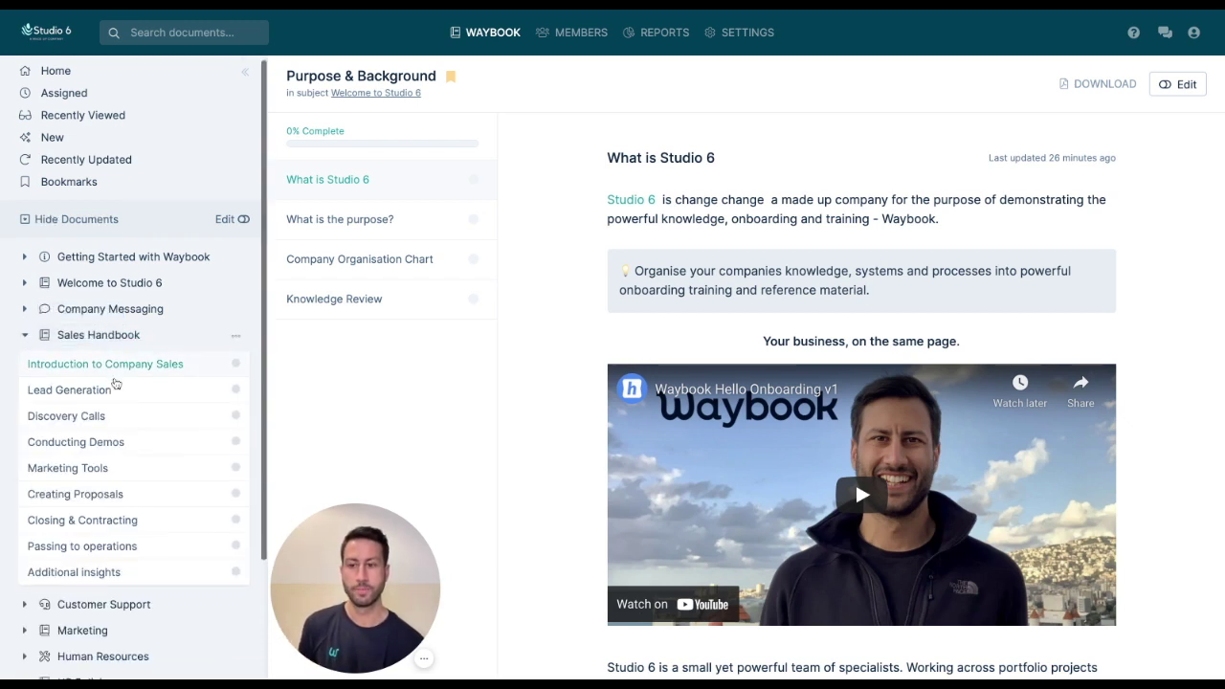
scroll(117, 378, "down", 1)
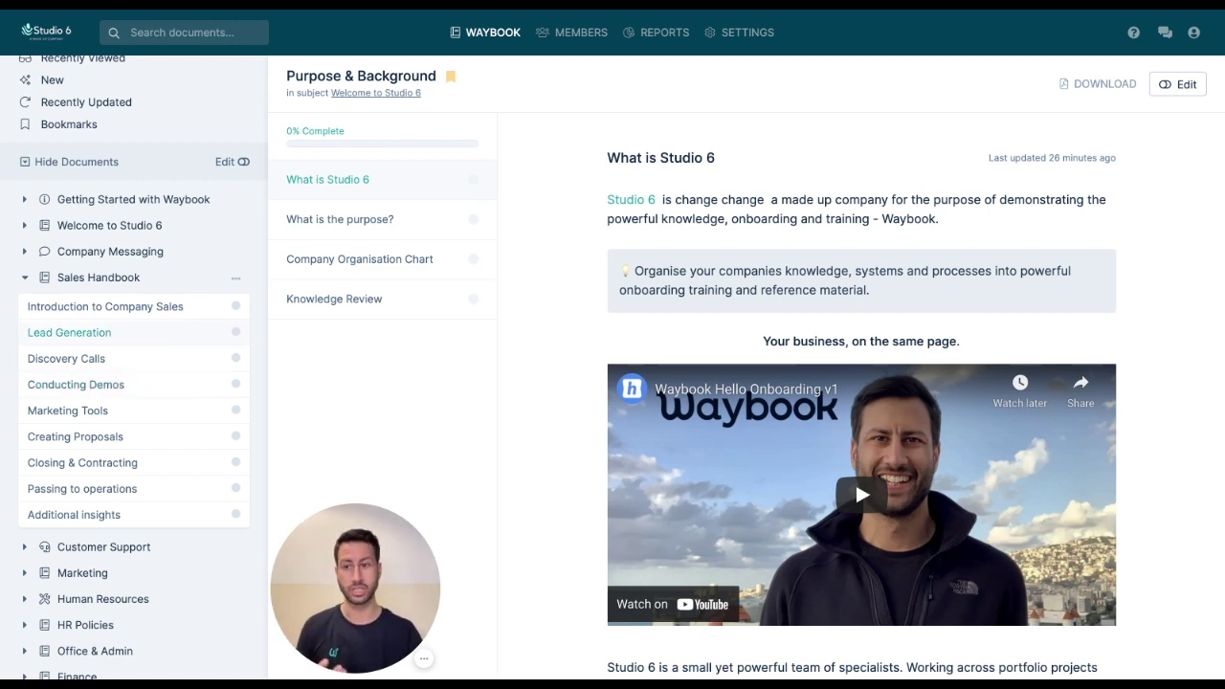
scroll(69, 332, "down", 1)
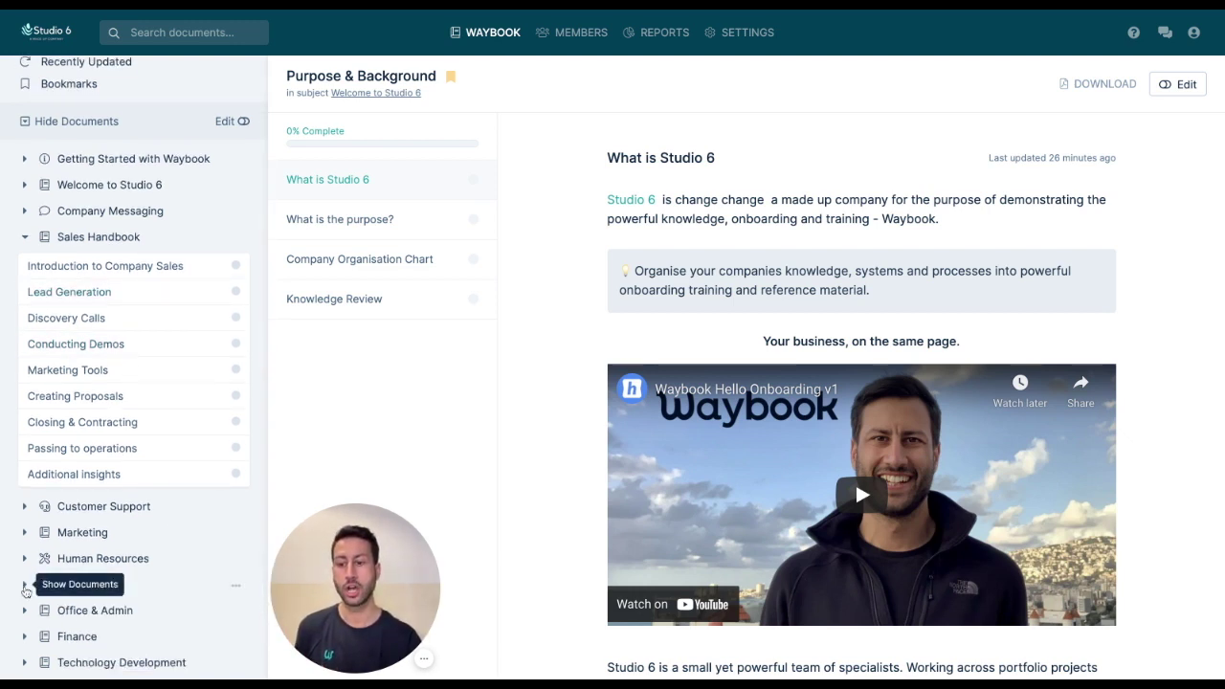
left_click(25, 584)
scroll(119, 520, "down", 2)
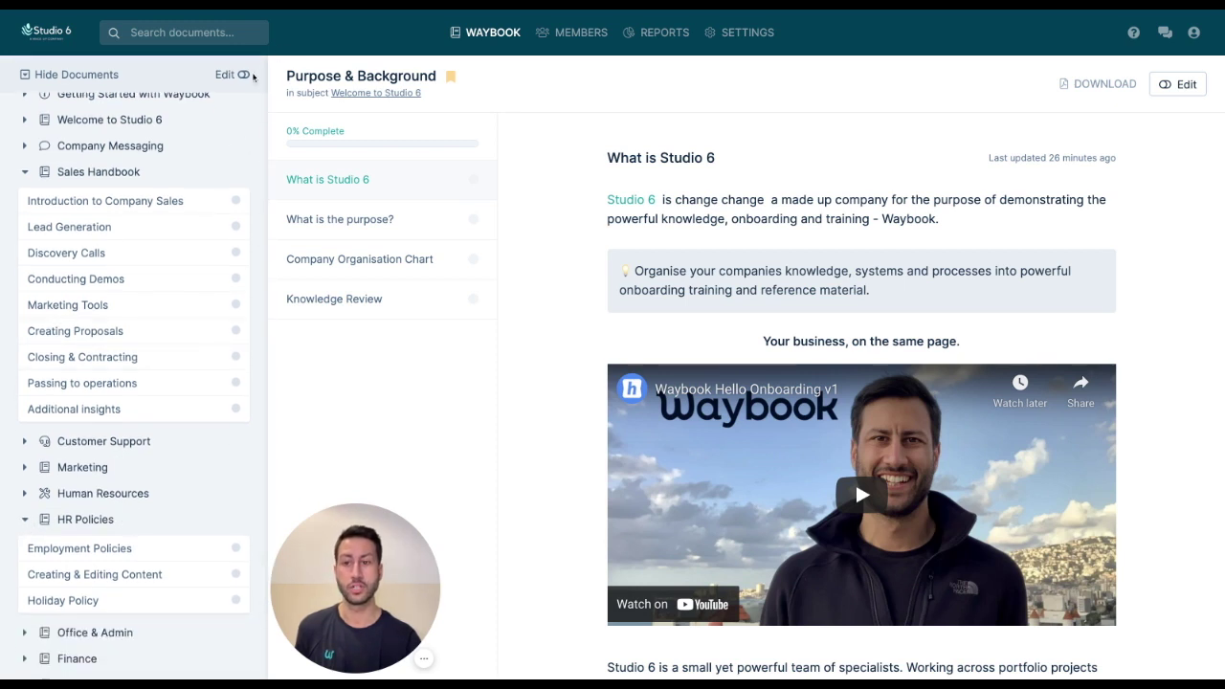
scroll(161, 262, "up", 3)
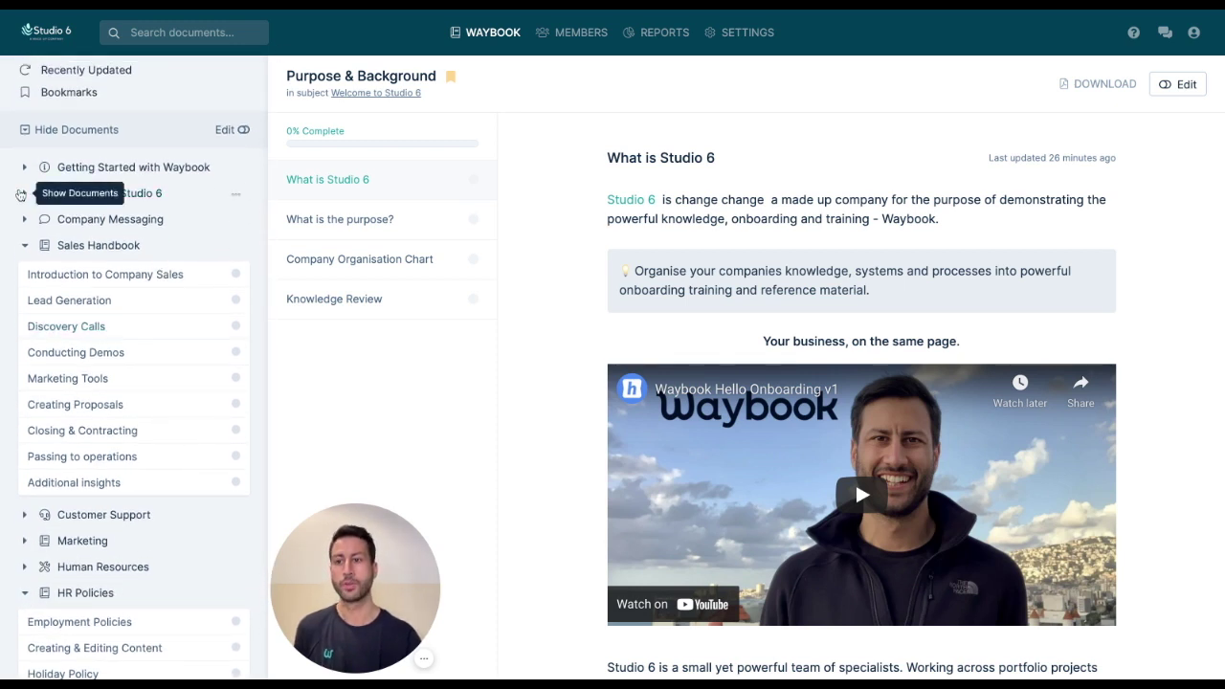
left_click(26, 192)
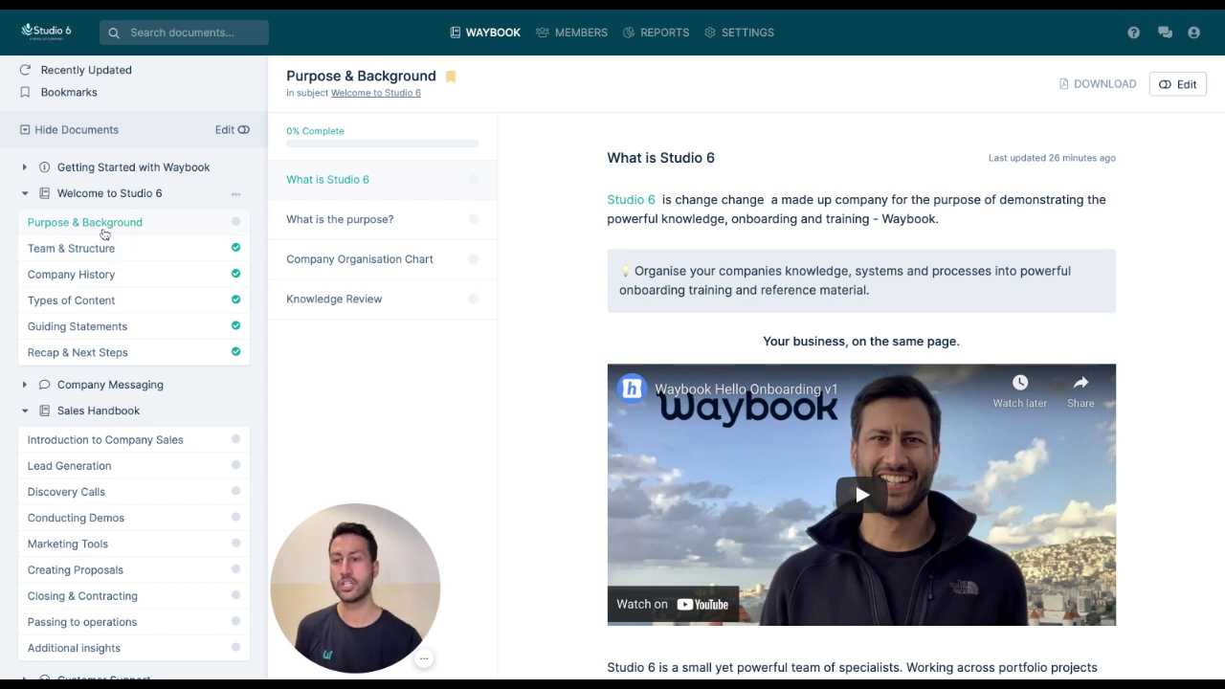
Hide the sidebar, view the What is the purpose? step, restore the sidebar, then open Types of Content
scroll(225, 116, "up", 2)
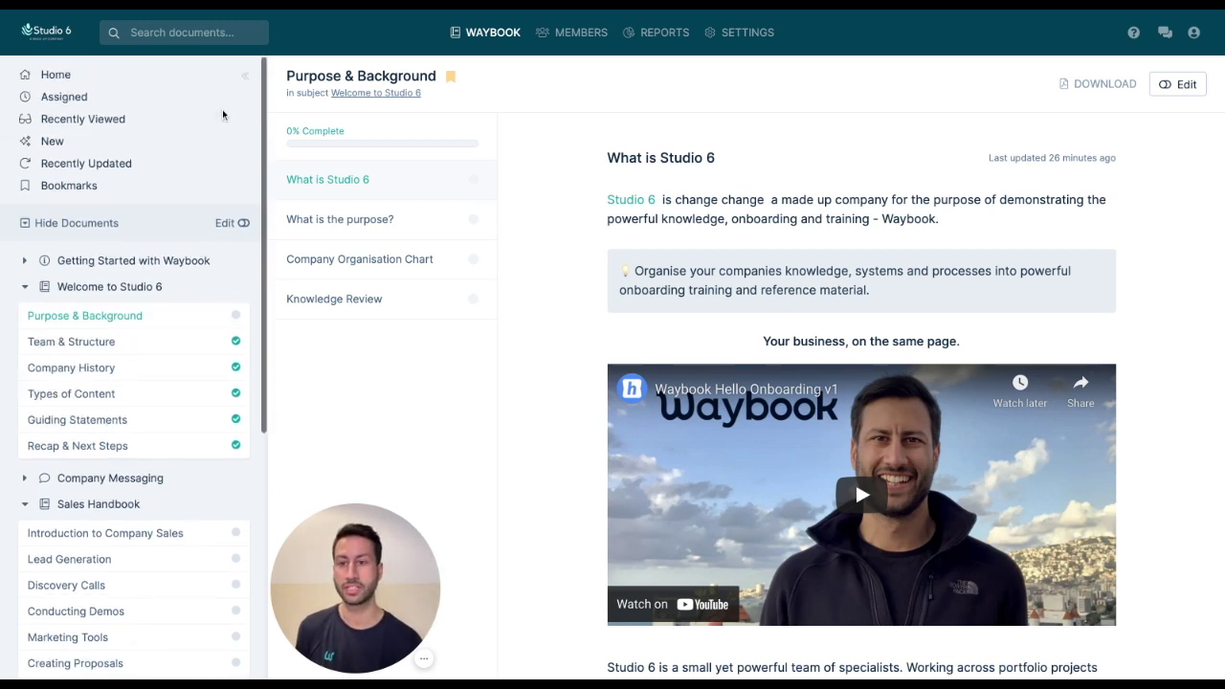
left_click(243, 86)
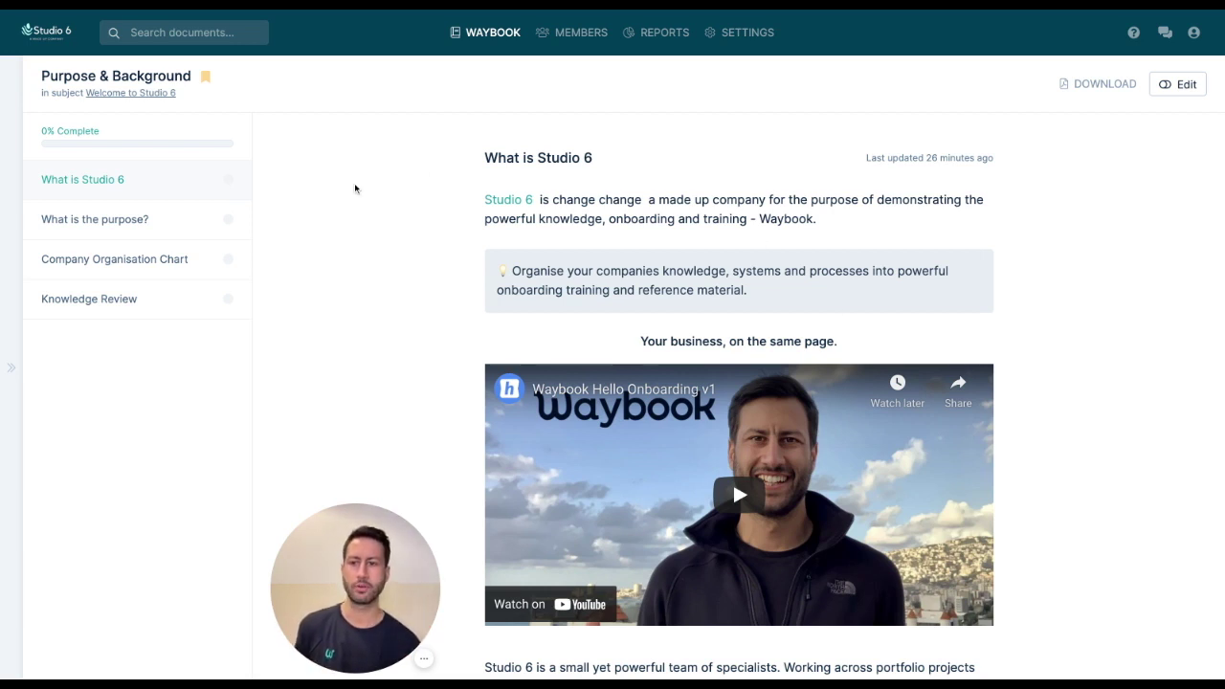
left_click(46, 220)
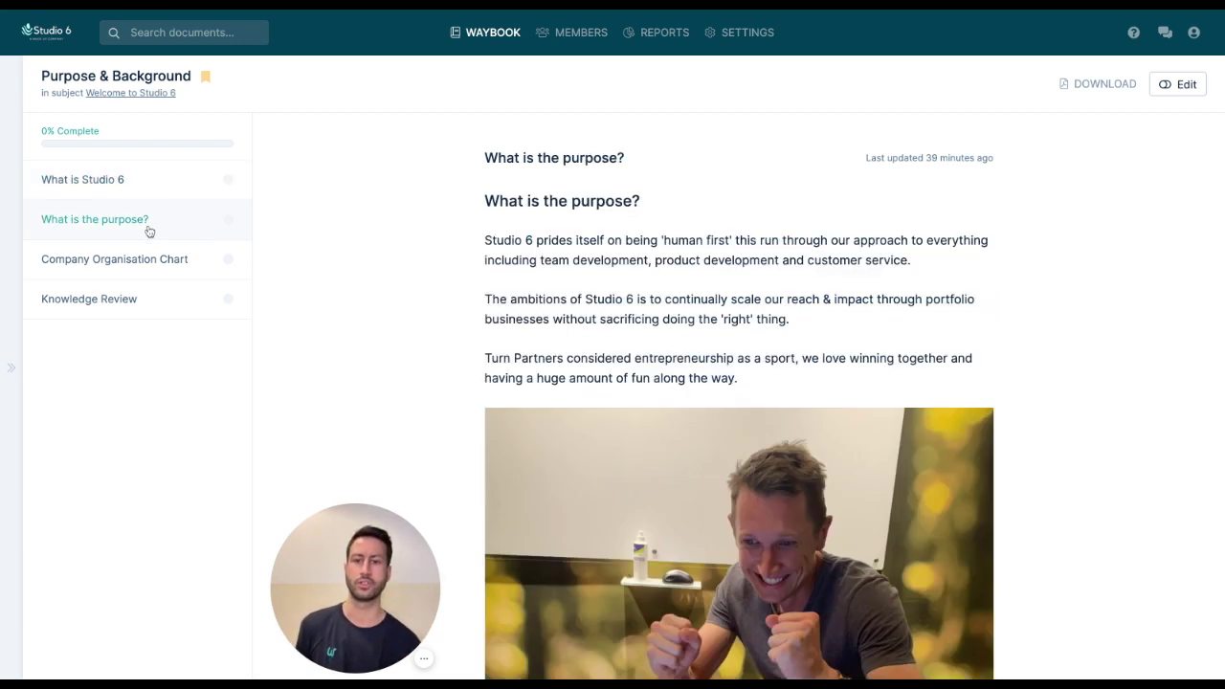
left_click(11, 184)
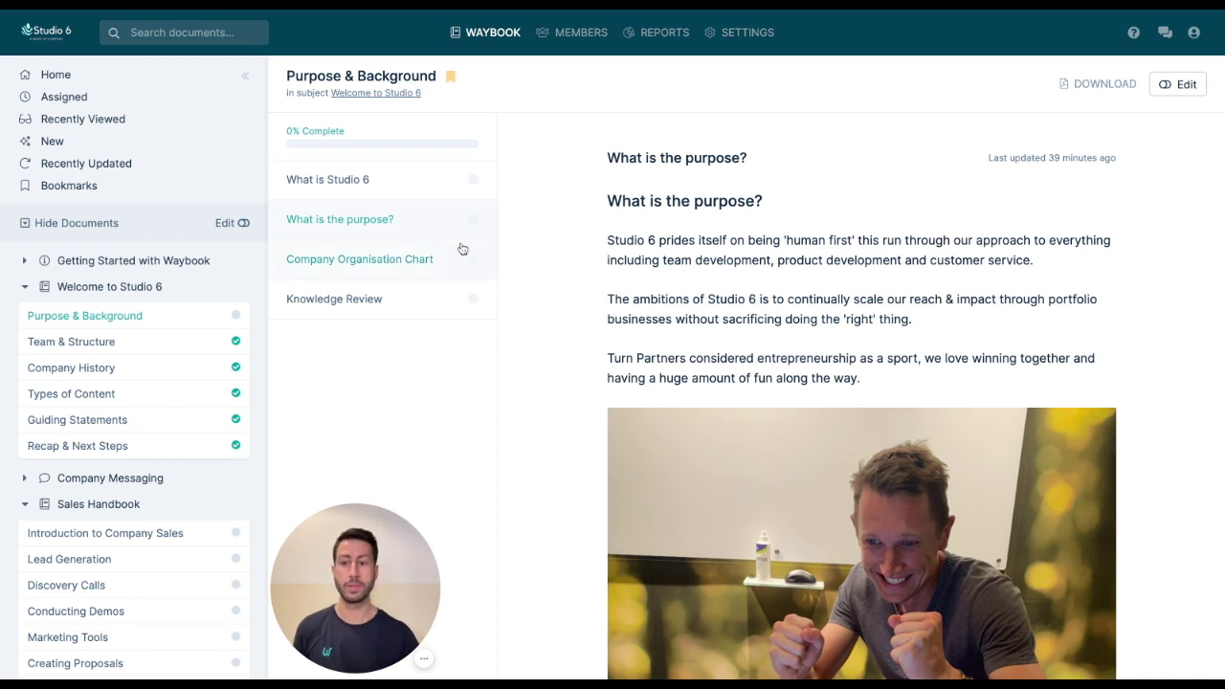
left_click(50, 403)
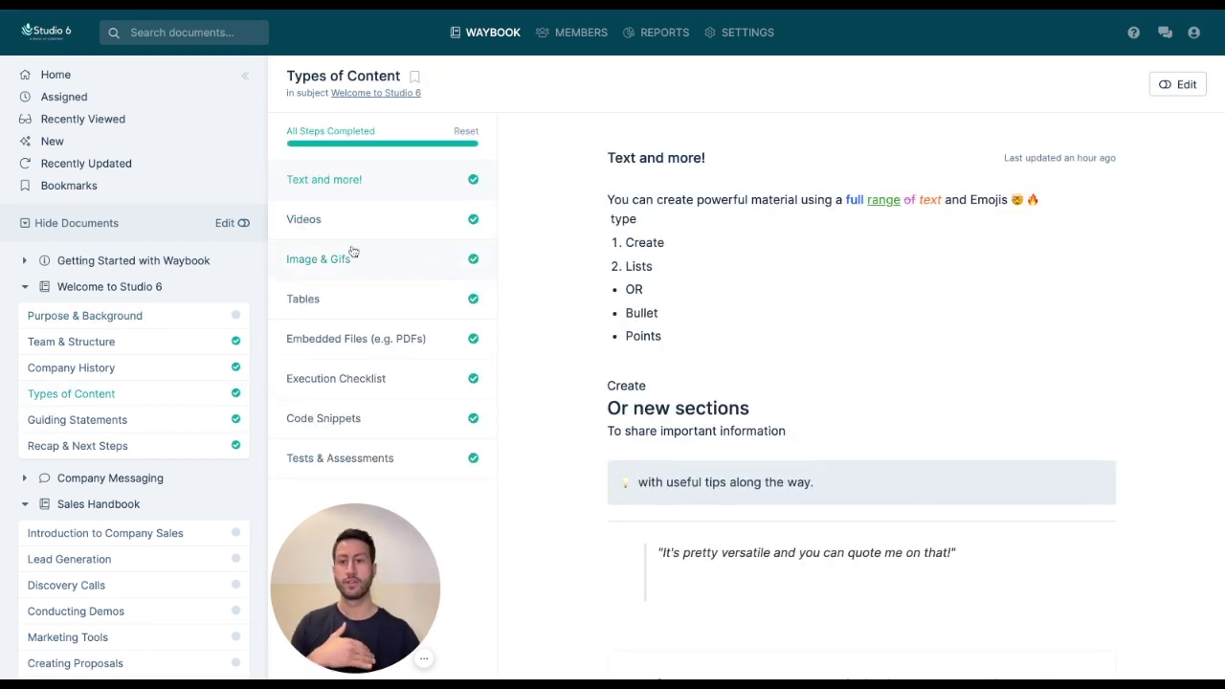
Browse Types of Content steps from Image & Gifs to Tests & Assessments, then return to Purpose & Background
left_click(350, 258)
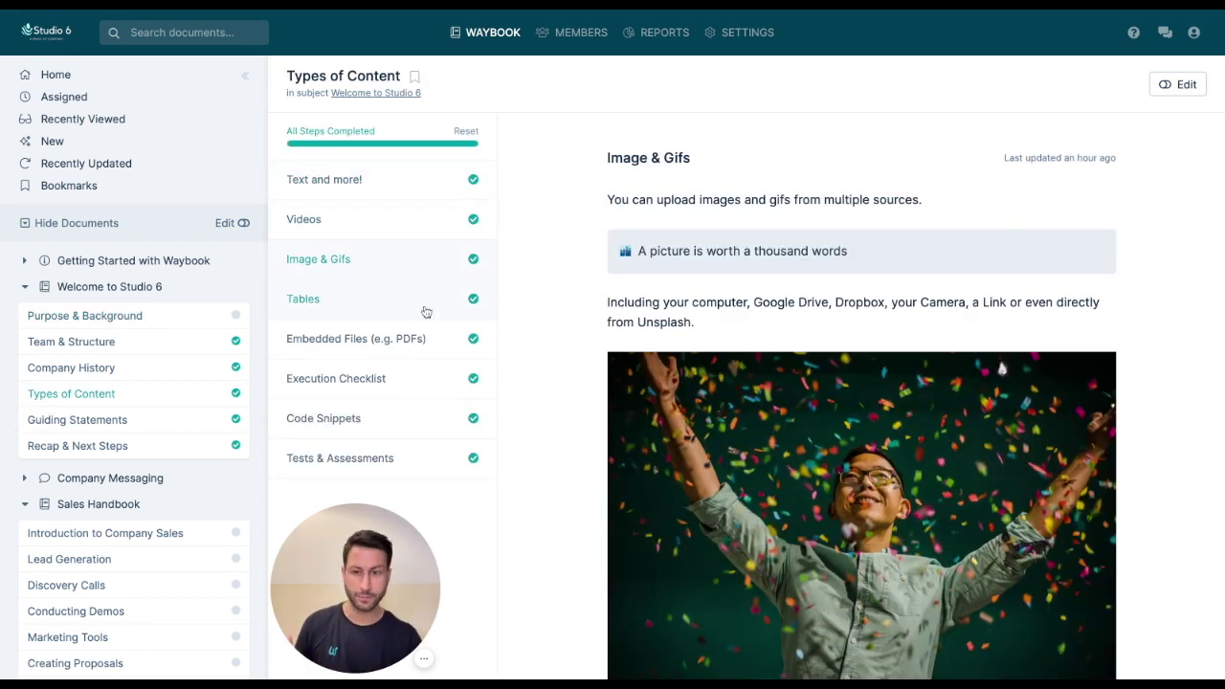
left_click(380, 340)
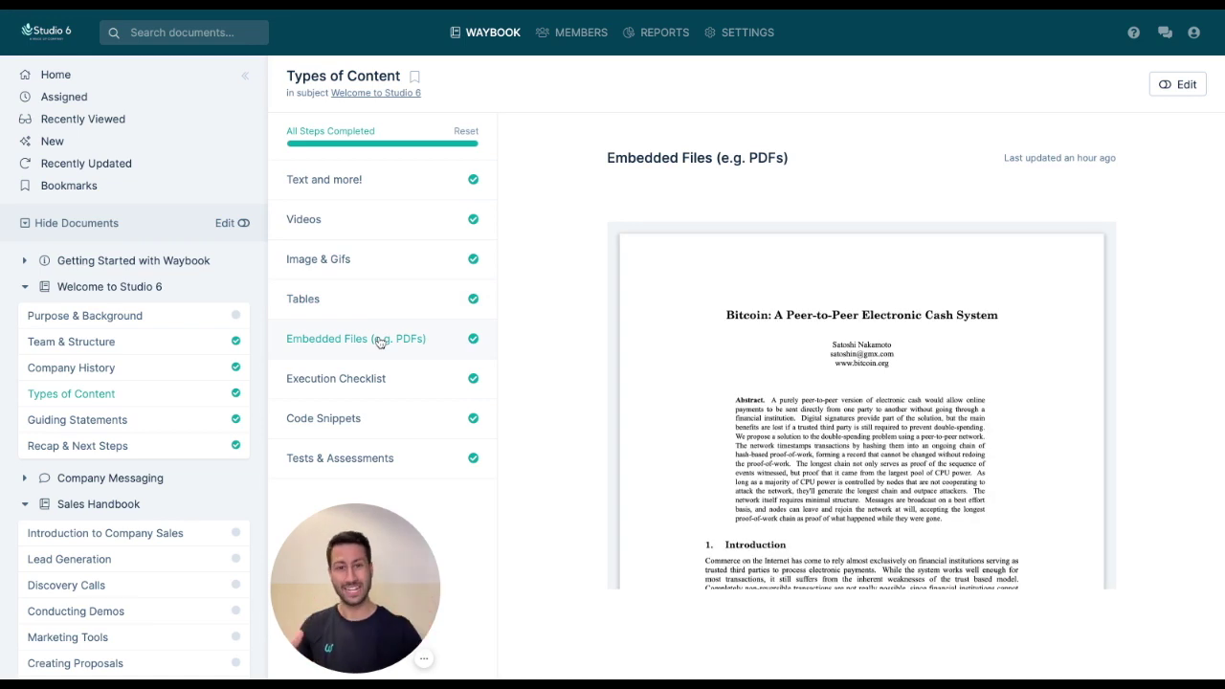
left_click(387, 386)
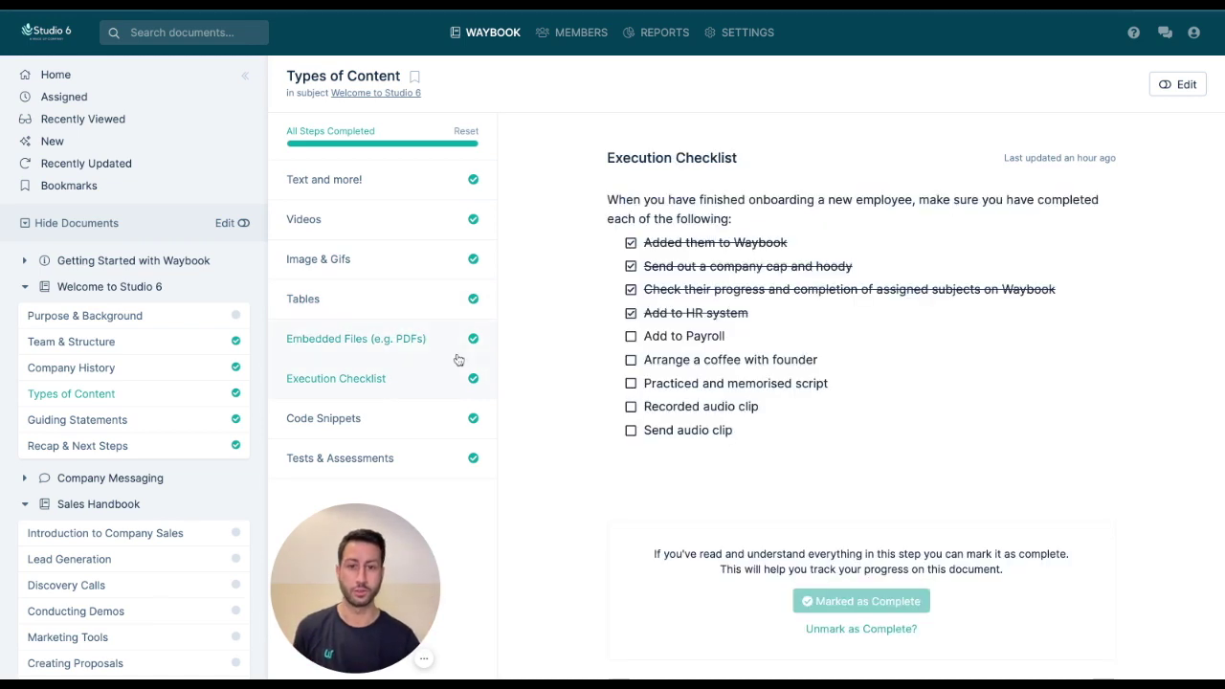
left_click(438, 420)
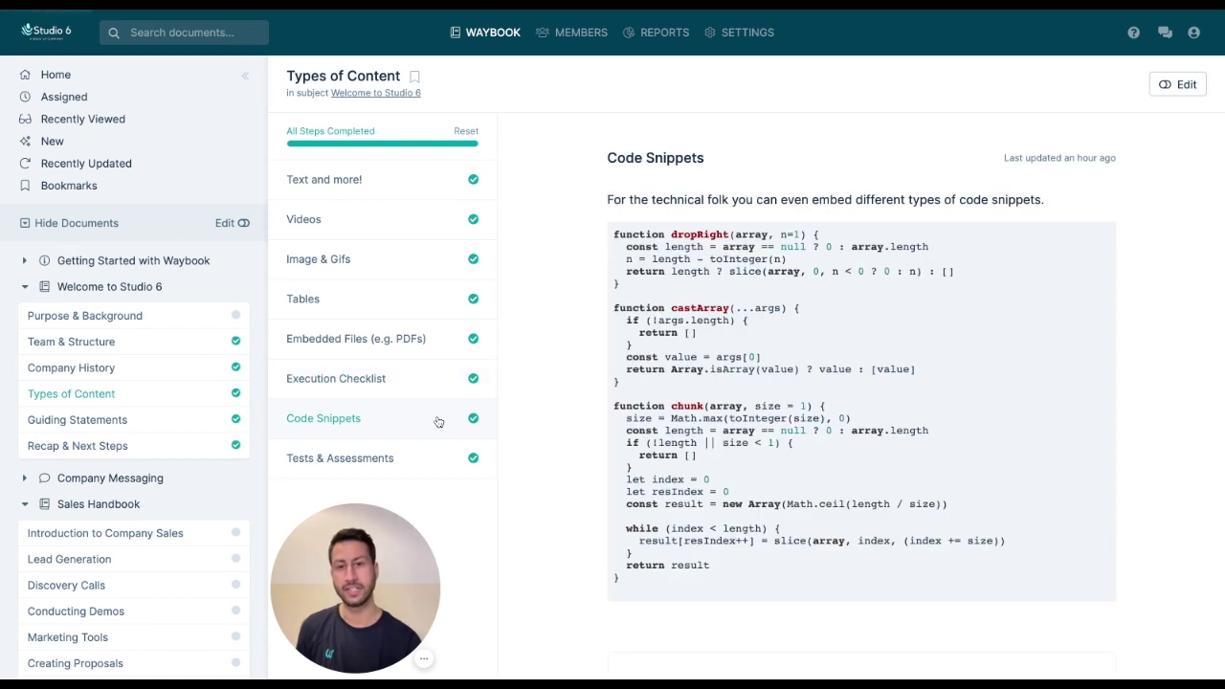
left_click(385, 465)
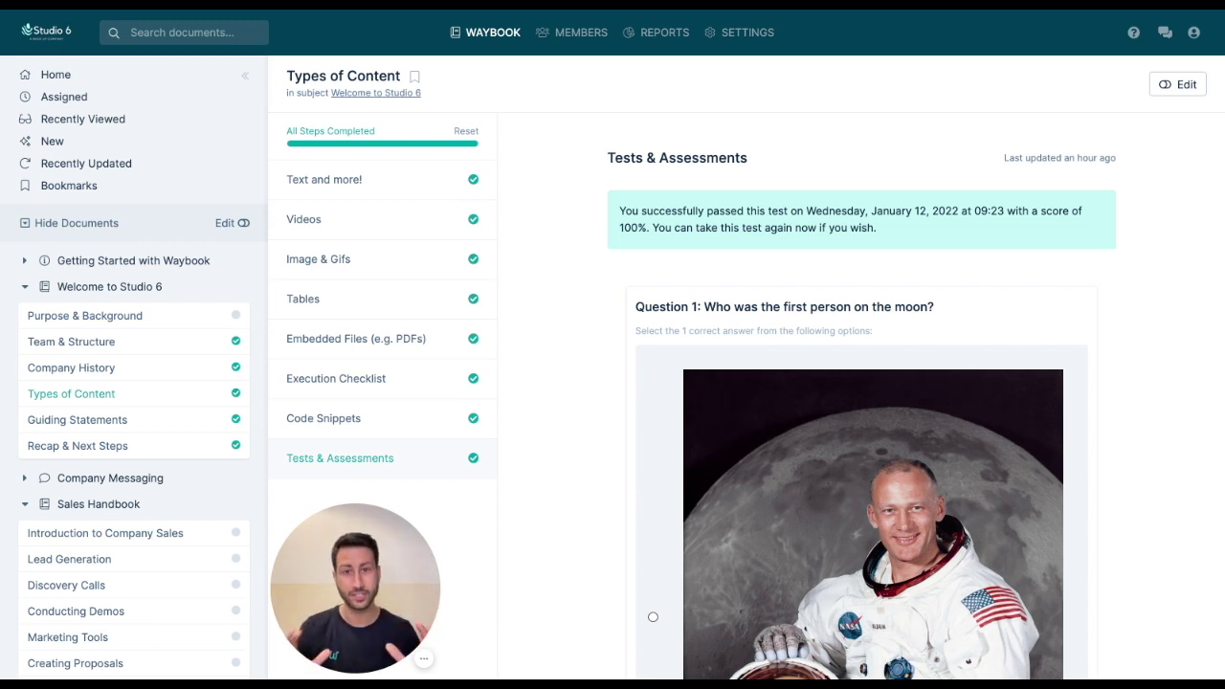
left_click(146, 324)
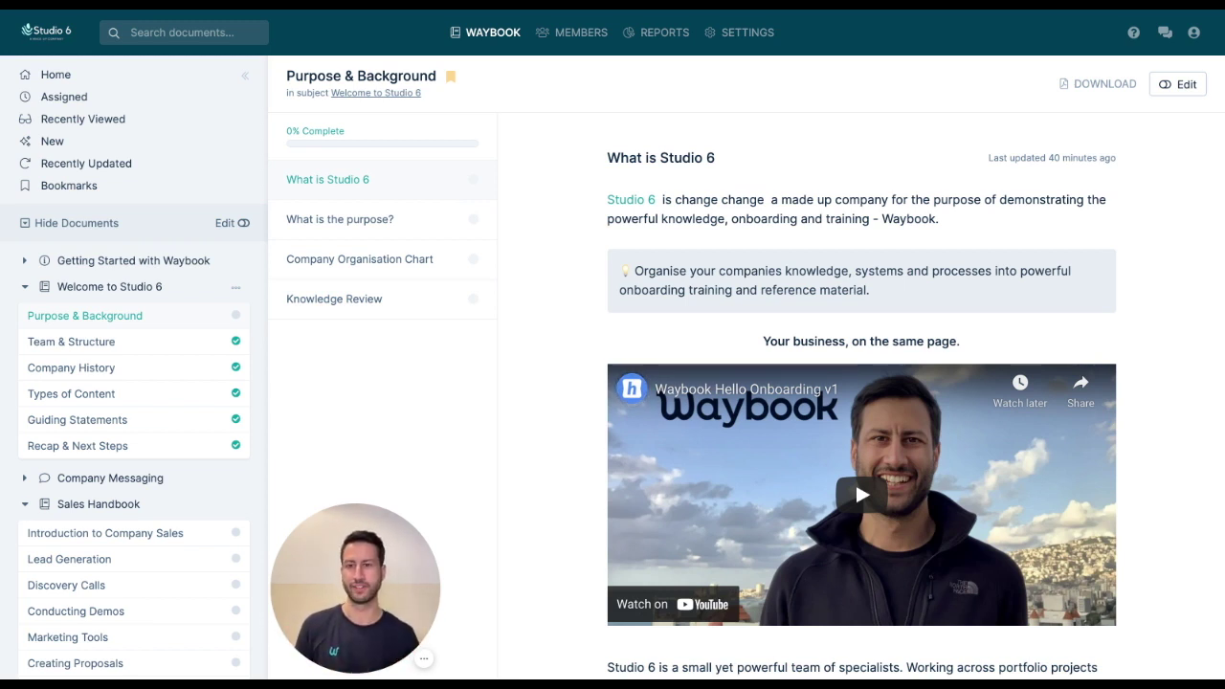
Mark What is Studio 6, What is the purpose? and Company Organisation Chart as complete
scroll(910, 271, "down", 3)
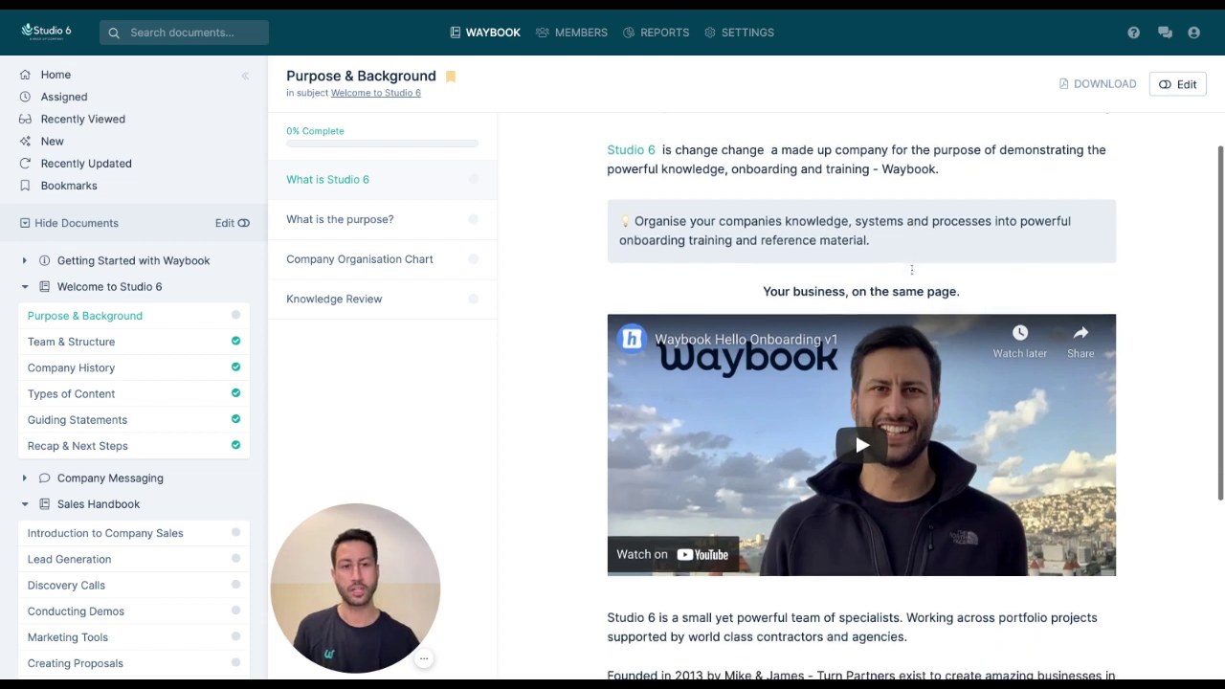
left_click(860, 563)
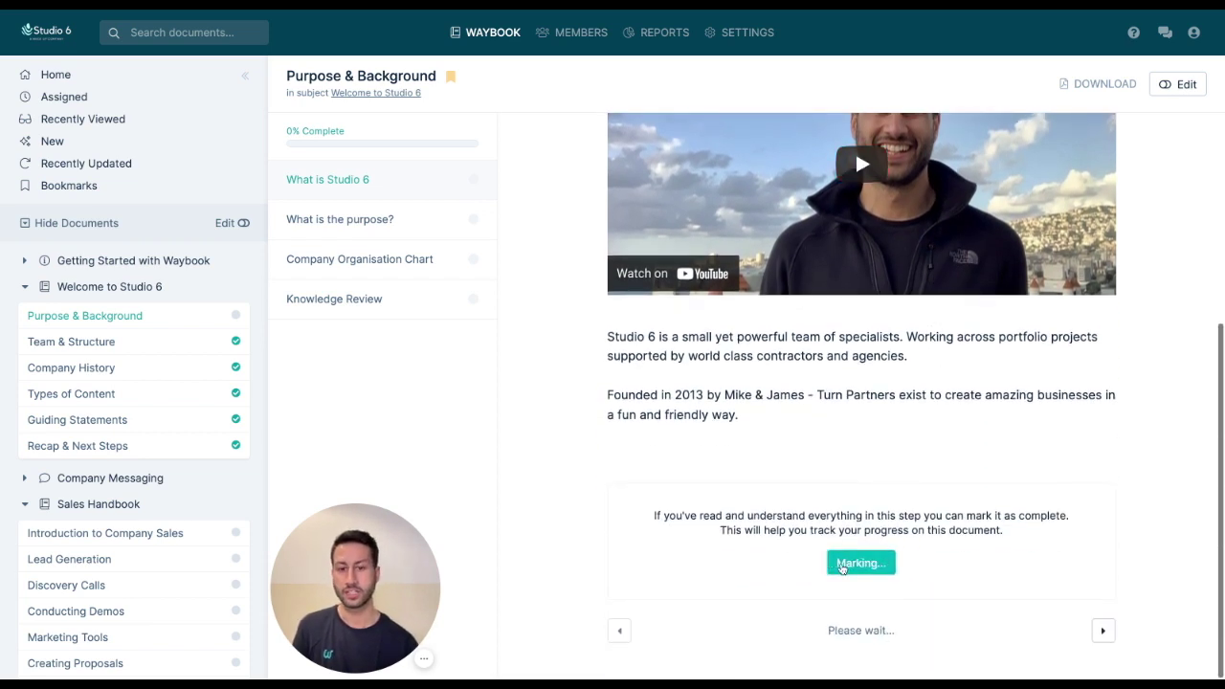
scroll(935, 467, "down", 3)
scroll(936, 467, "down", 3)
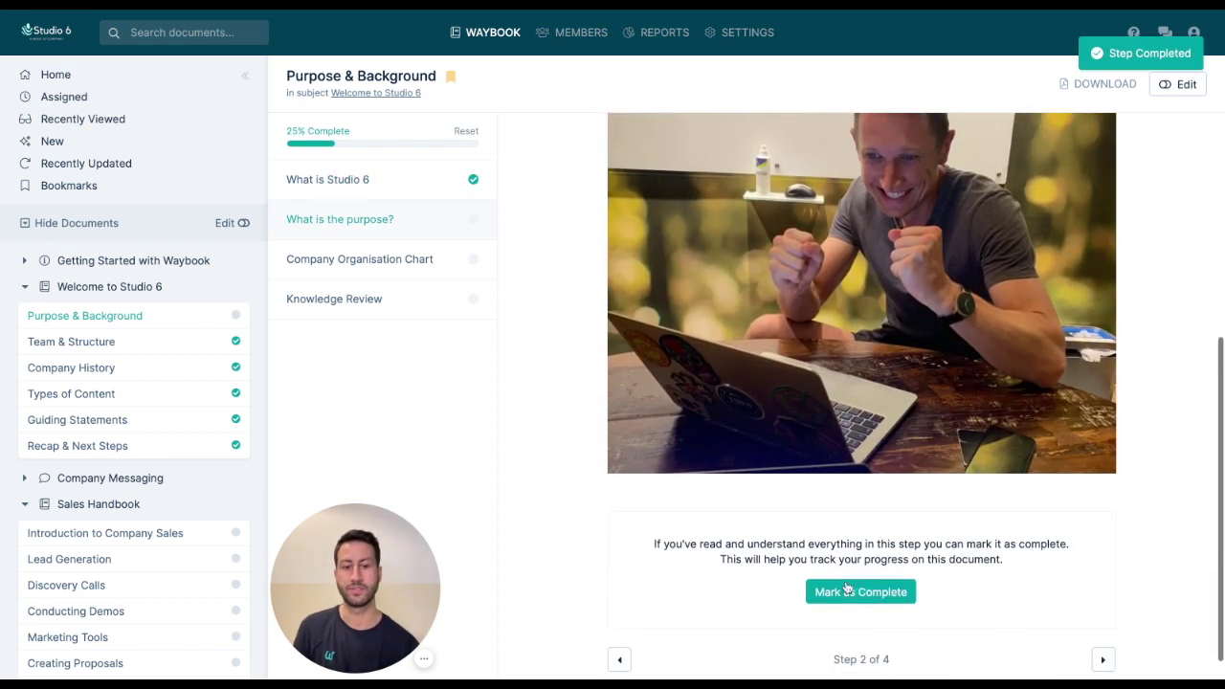
left_click(860, 590)
scroll(912, 525, "down", 1)
left_click(861, 605)
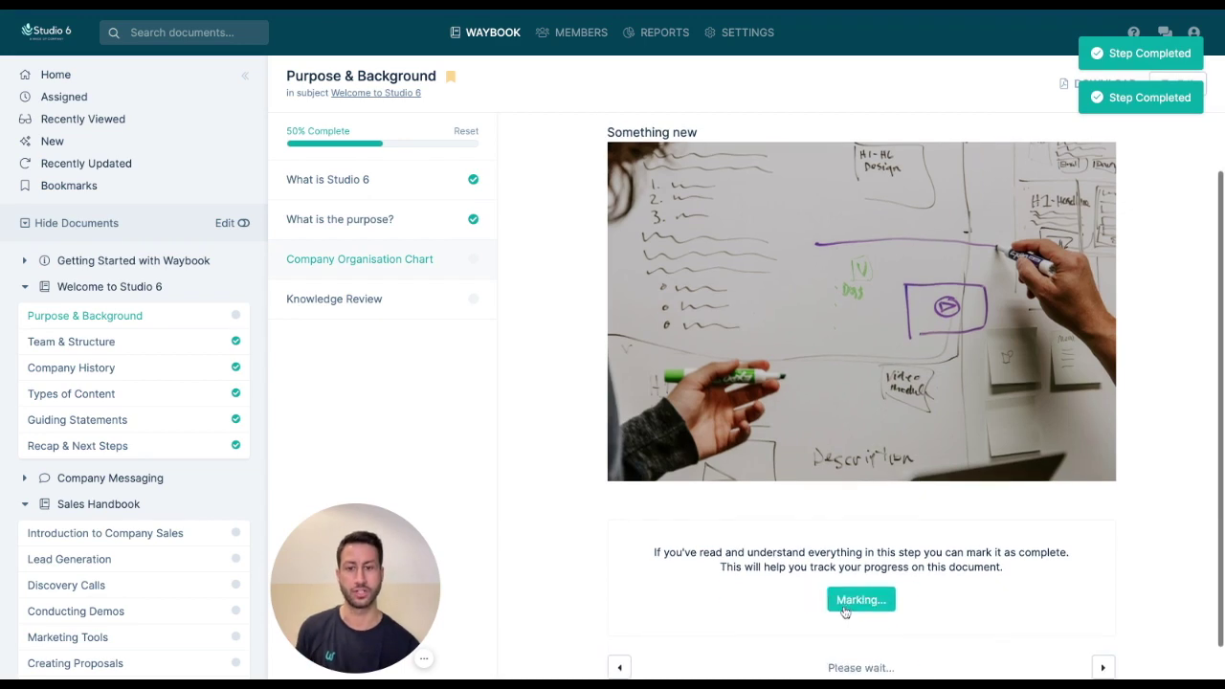
Answer Yes to Question 2, submit the Knowledge Review for 100%, and return to Home
scroll(912, 412, "down", 1)
scroll(913, 409, "down", 10)
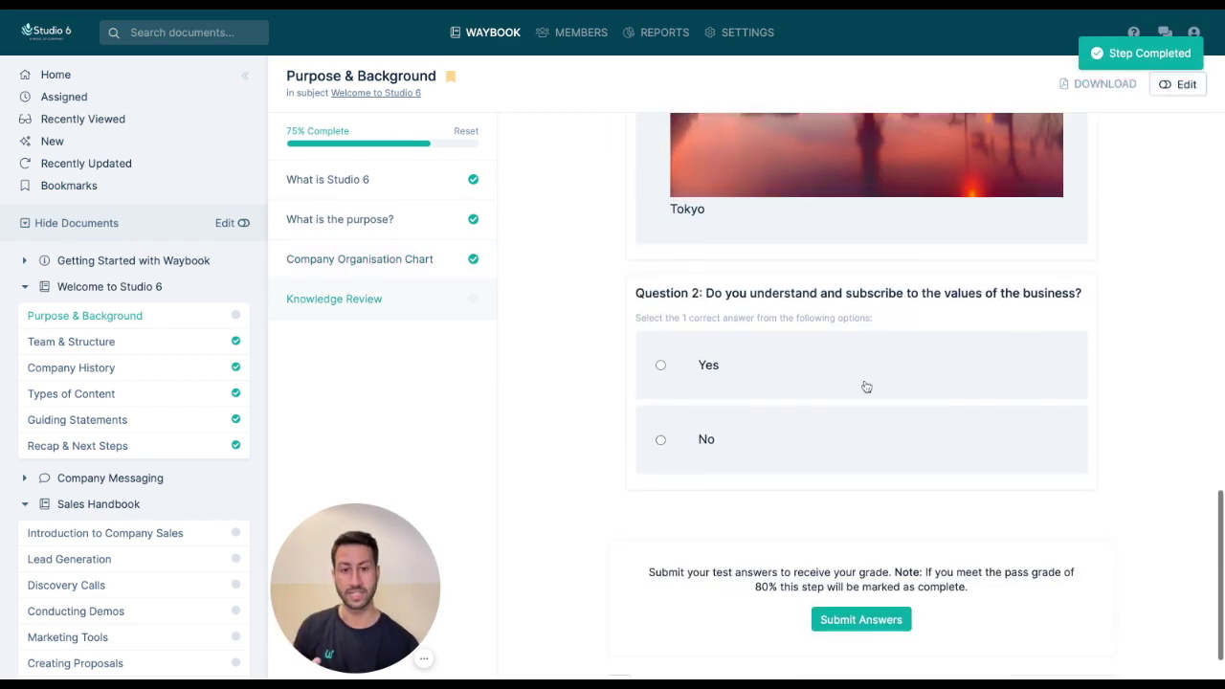
left_click(866, 388)
left_click(856, 633)
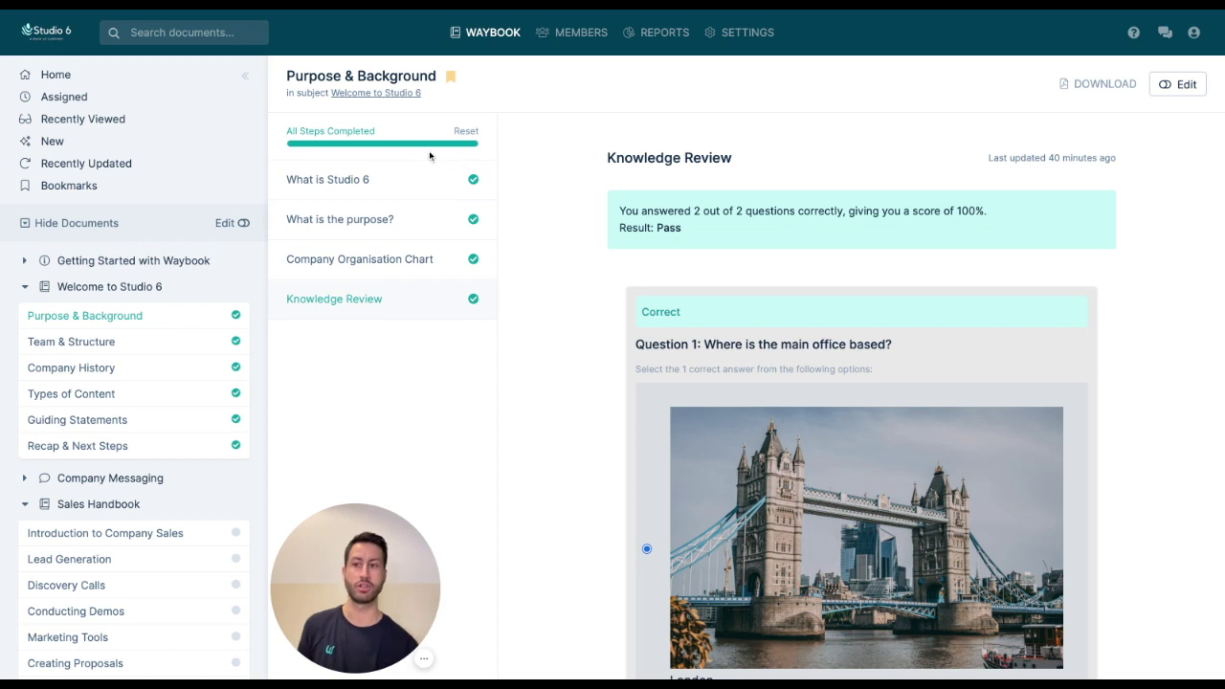
left_click(55, 75)
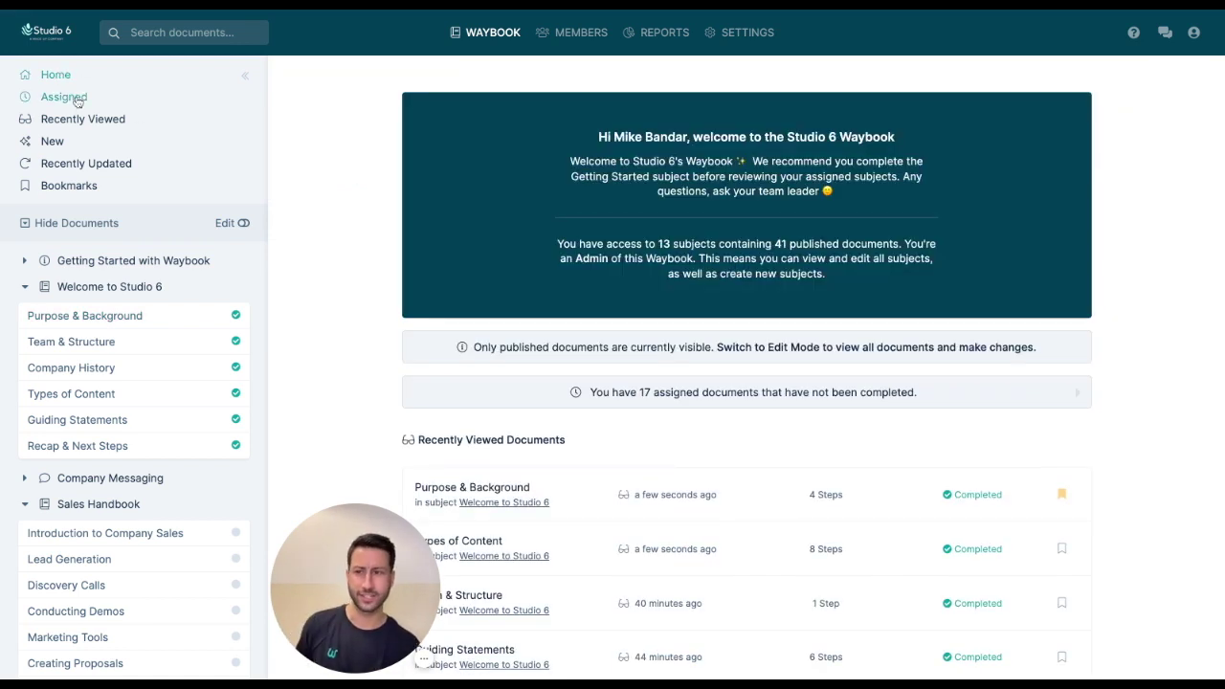
Reopen Purpose & Background from recent documents, then view the Bookmarked Documents list
left_click(96, 118)
left_click(483, 145)
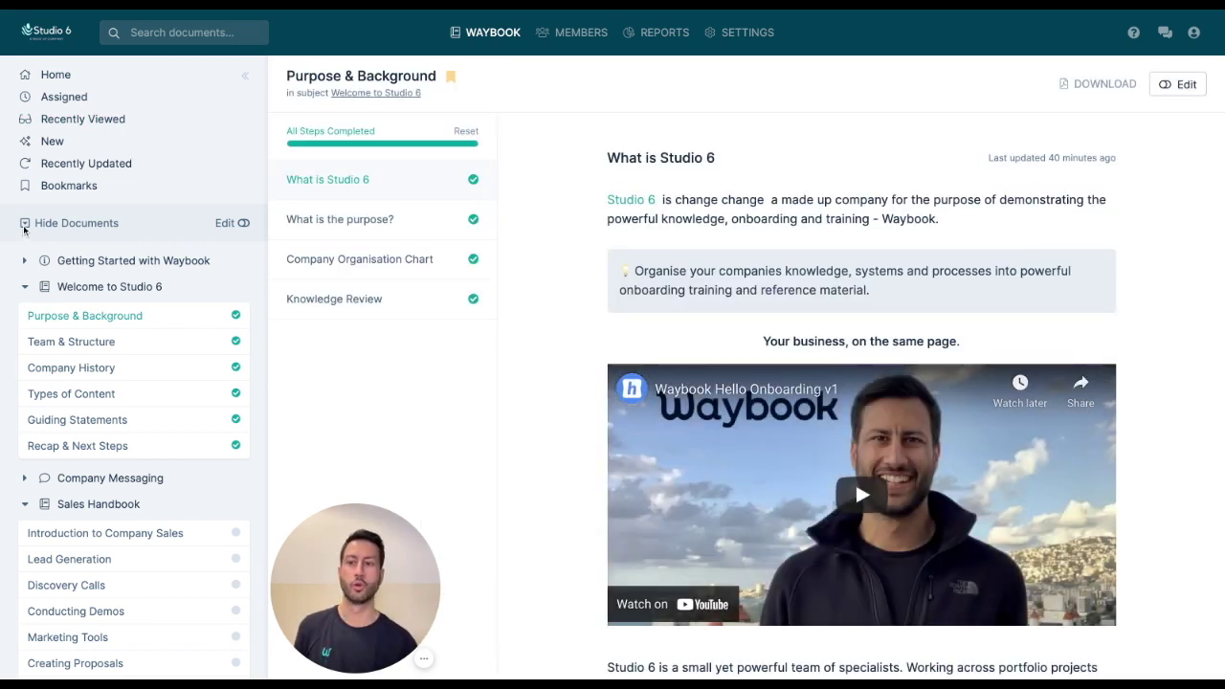
left_click(67, 191)
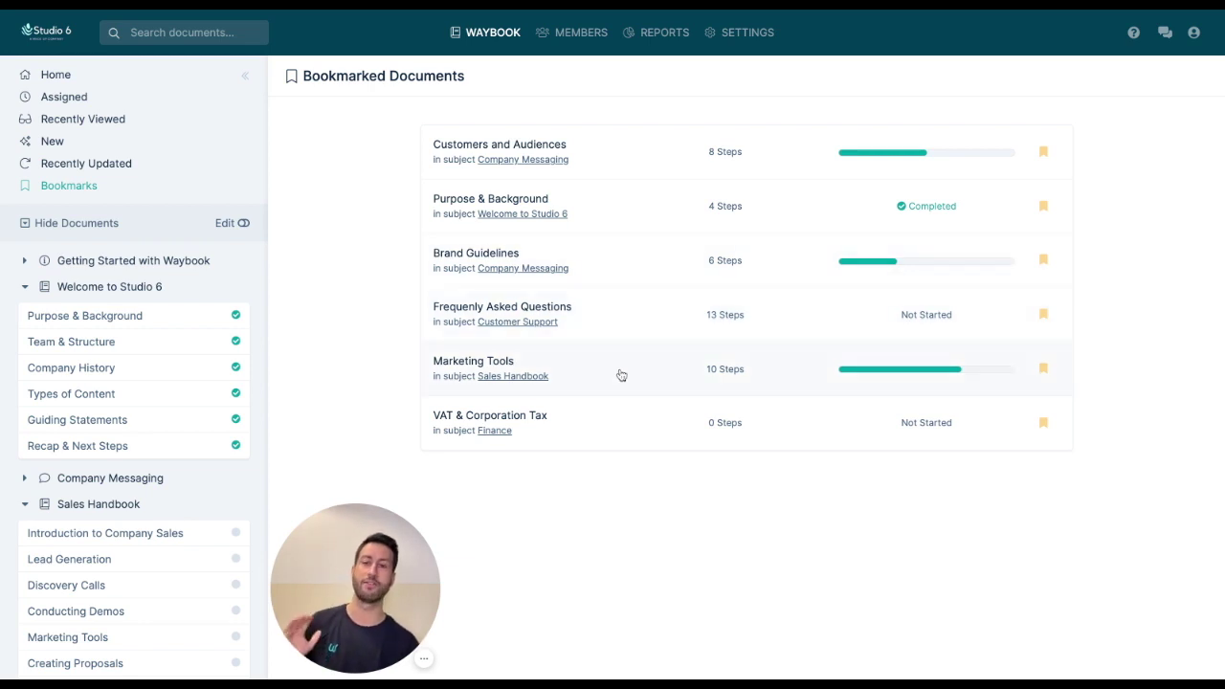
left_click(168, 34)
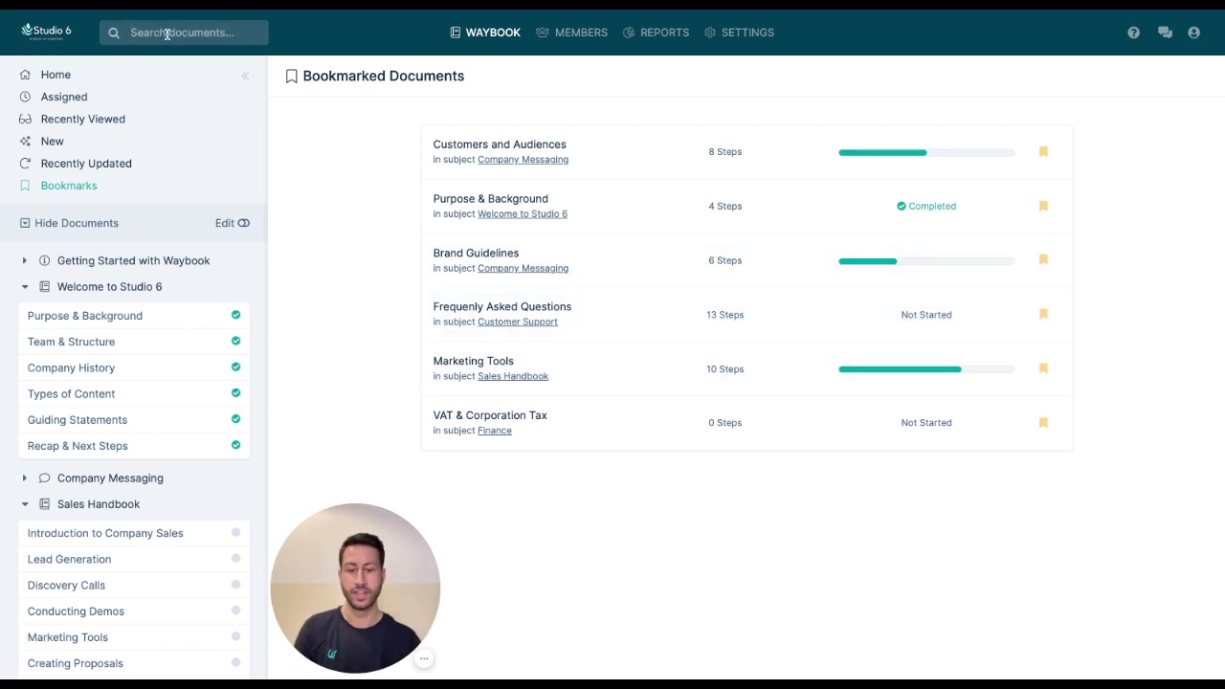
Search for 'logo' and read through the Hopper logo step of Brand Guidelines
type("logo")
key("Return")
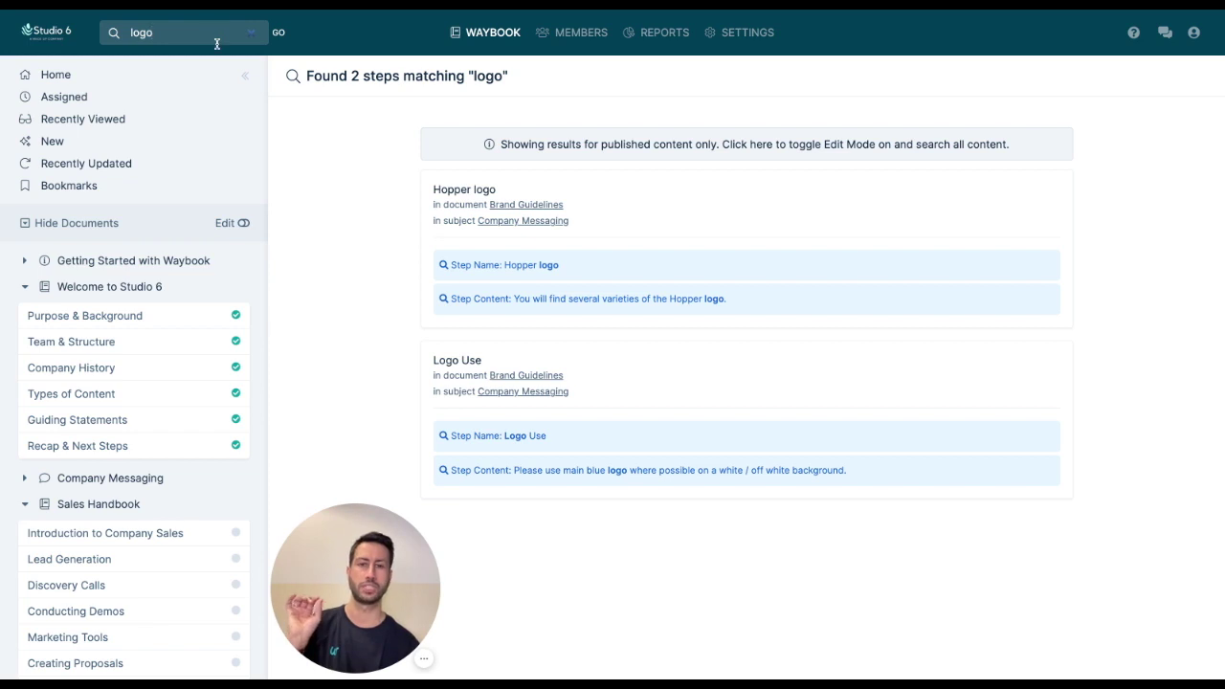
left_click(507, 266)
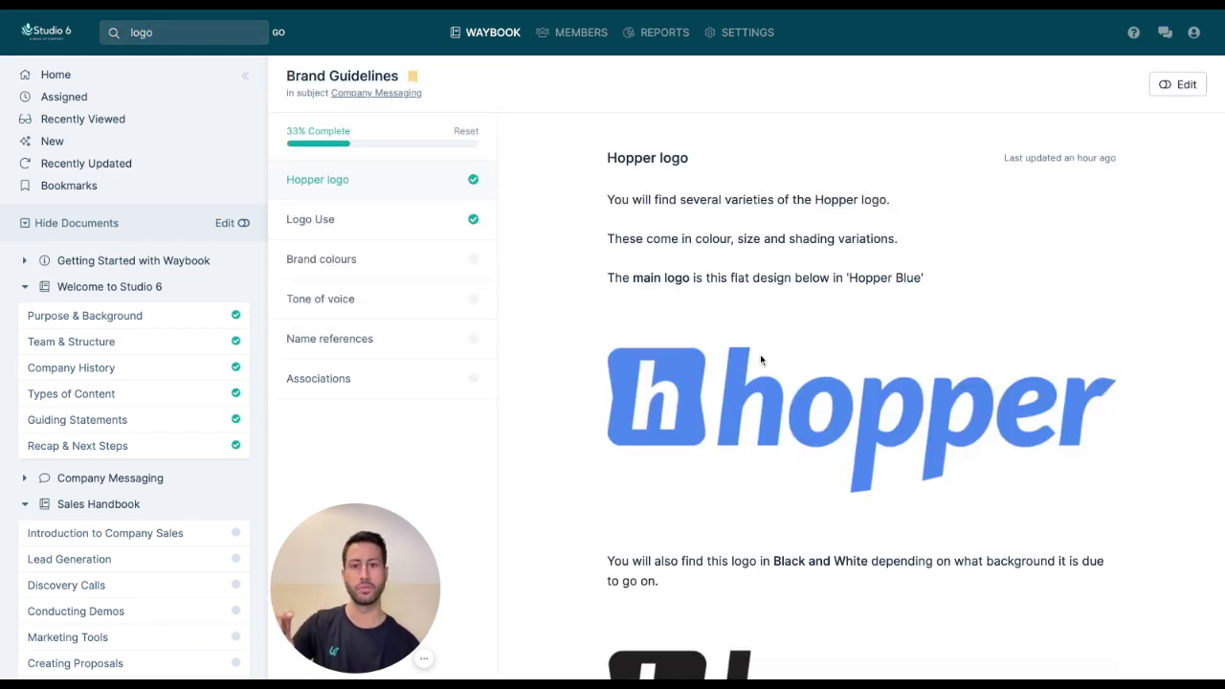
scroll(760, 354, "down", 5)
scroll(915, 395, "down", 1)
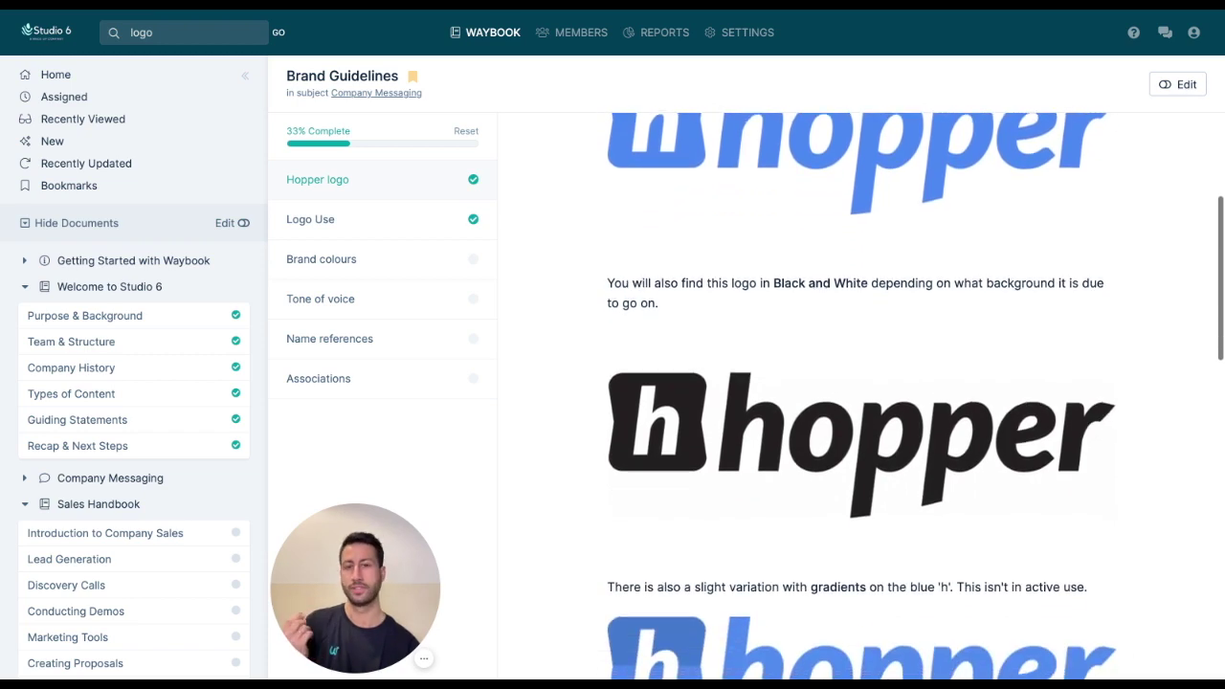
scroll(861, 397, "down", 10)
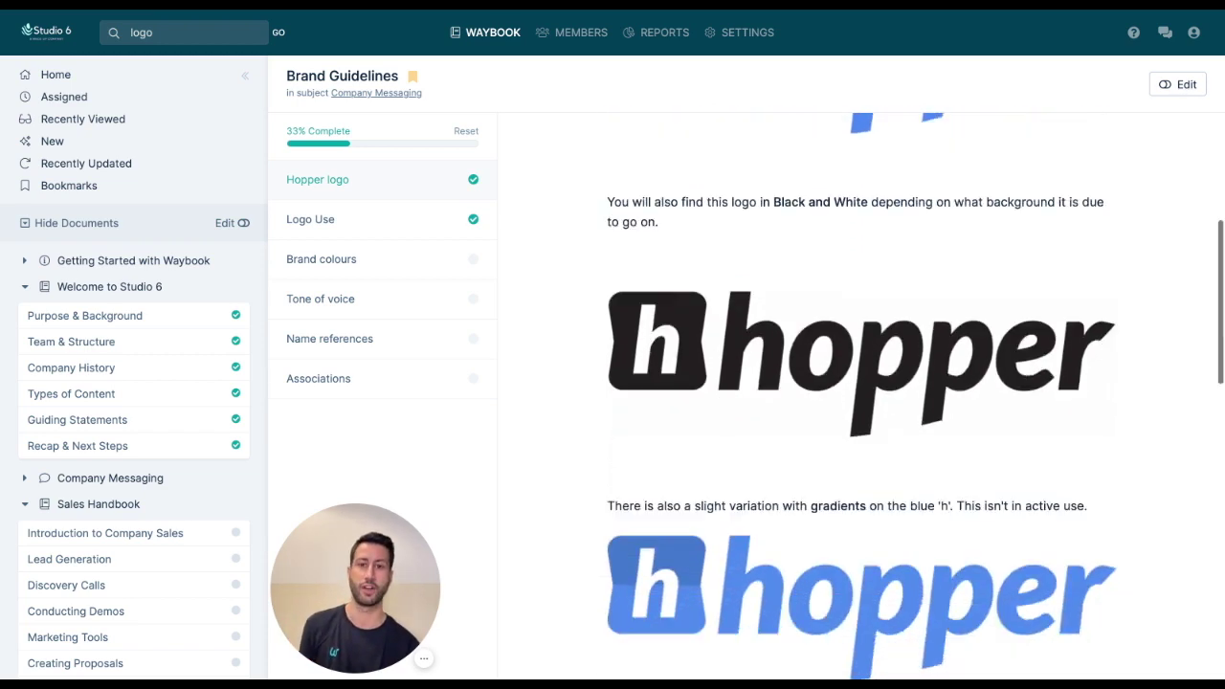
scroll(759, 379, "down", 5)
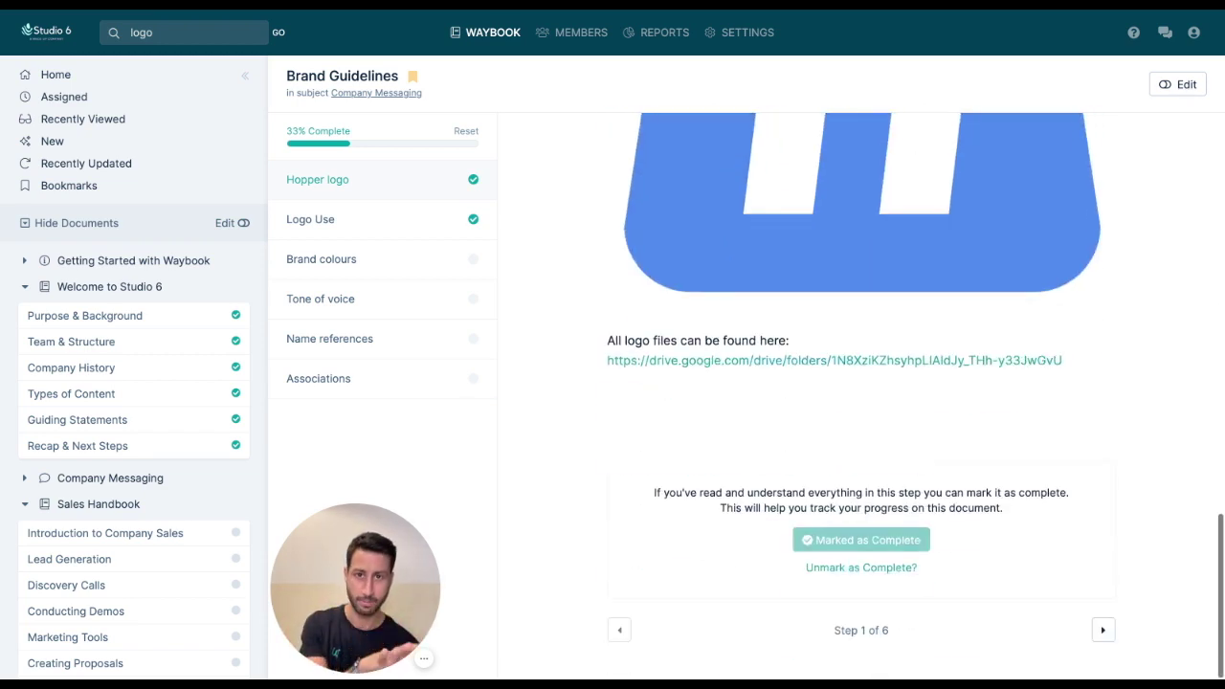
scroll(759, 378, "up", 15)
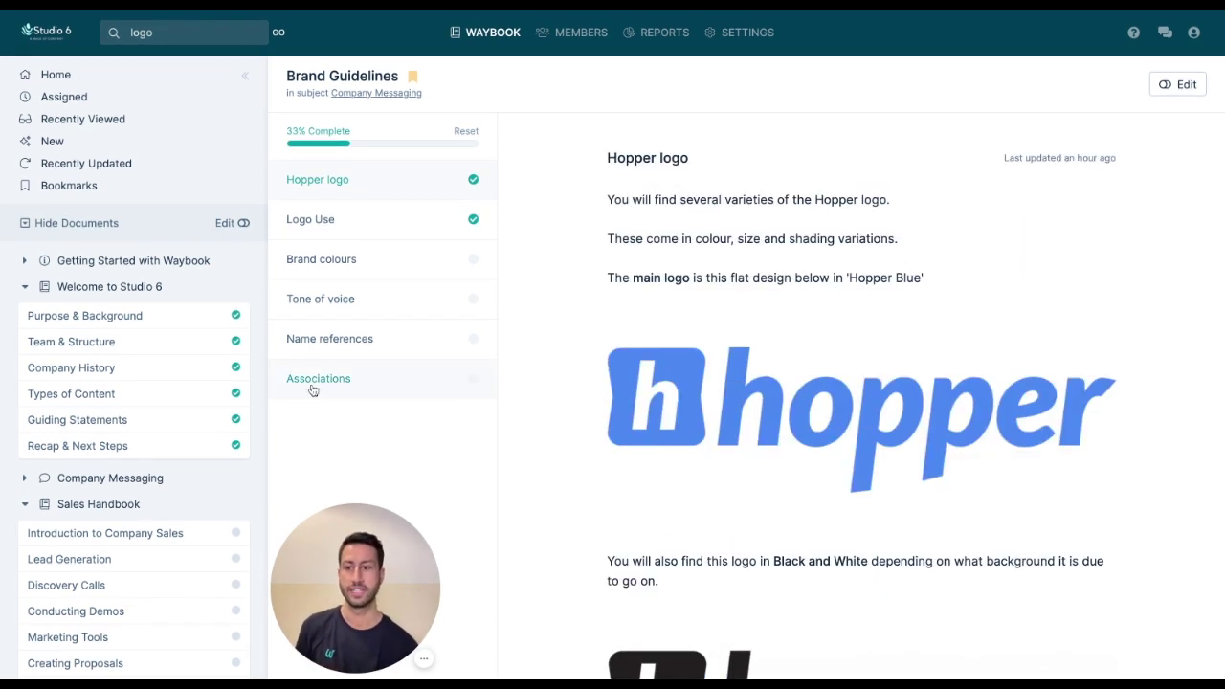
Enable edit mode and compare the Hopper logo step with its 28 April 2021 revision
left_click(244, 224)
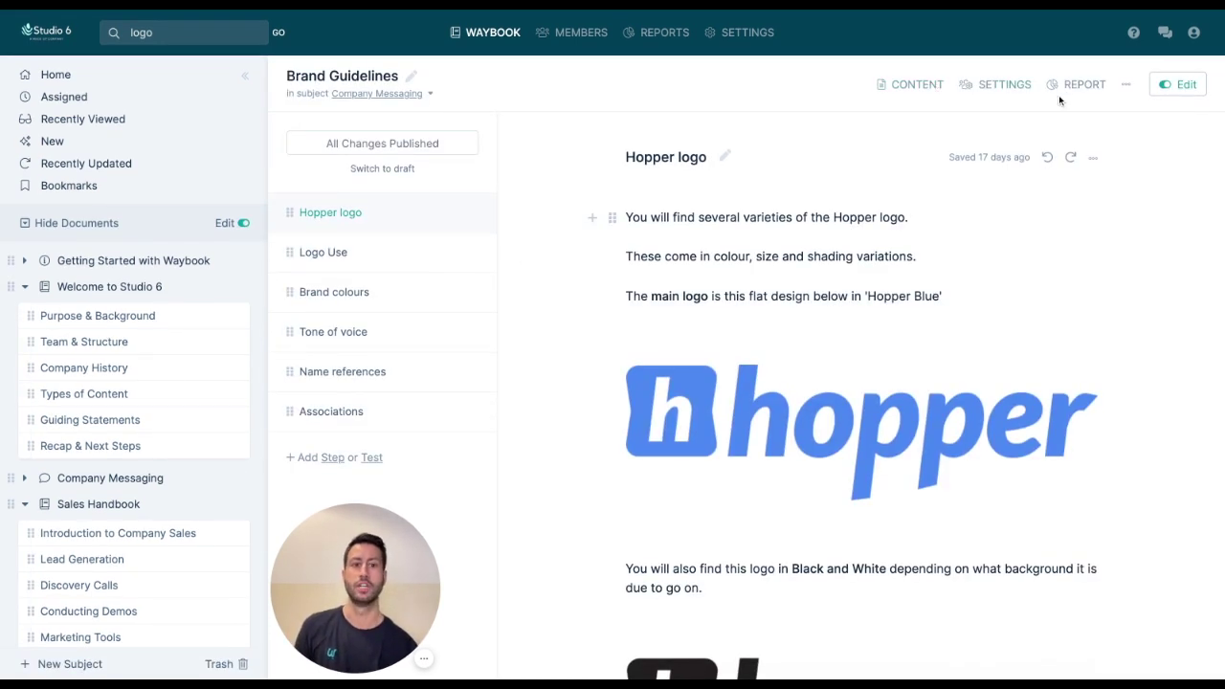
left_click(1126, 87)
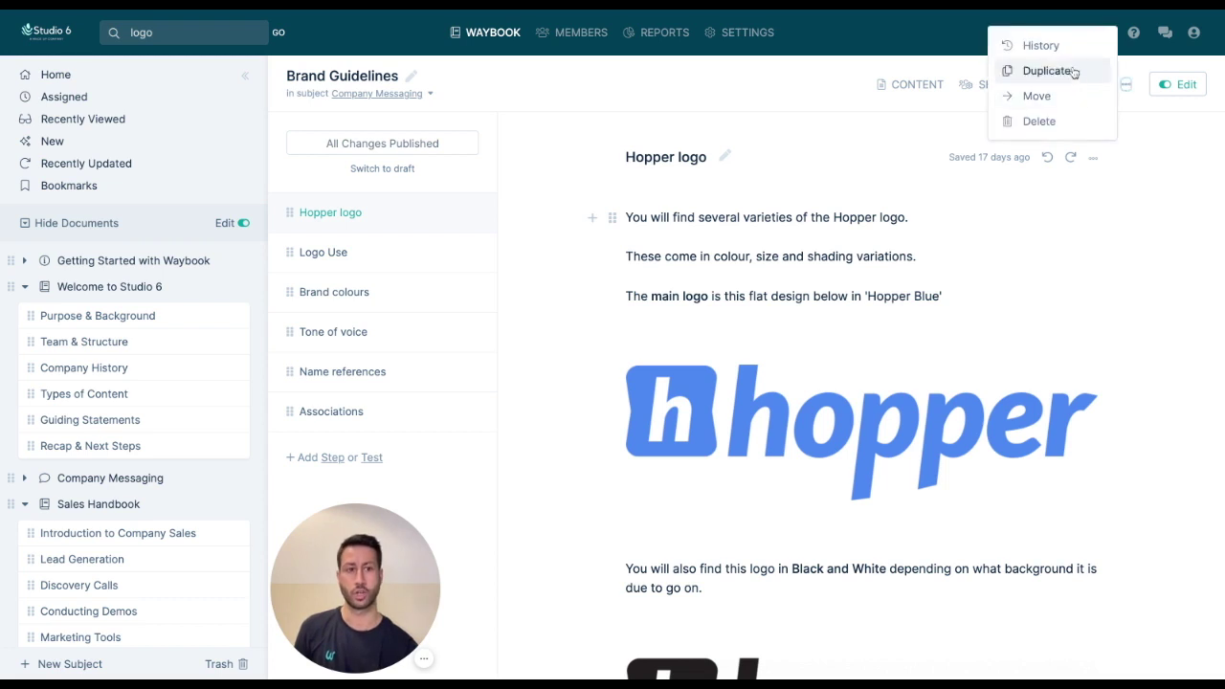
left_click(1040, 46)
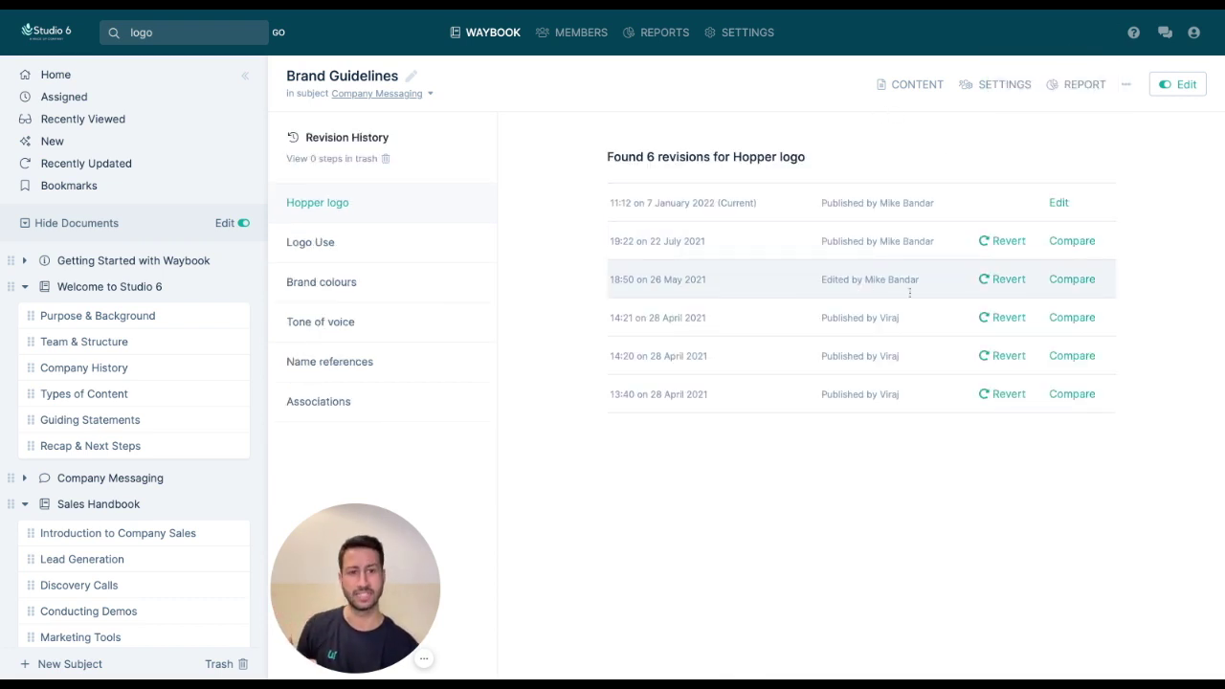
left_click(1073, 317)
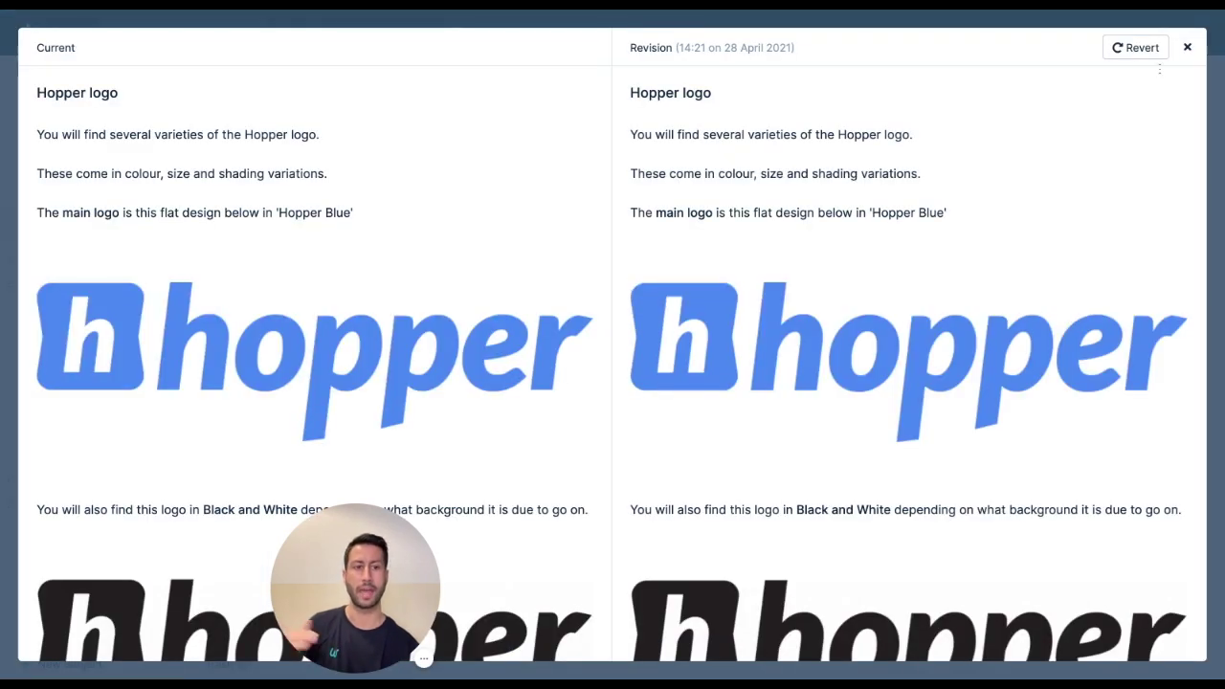
left_click(1186, 47)
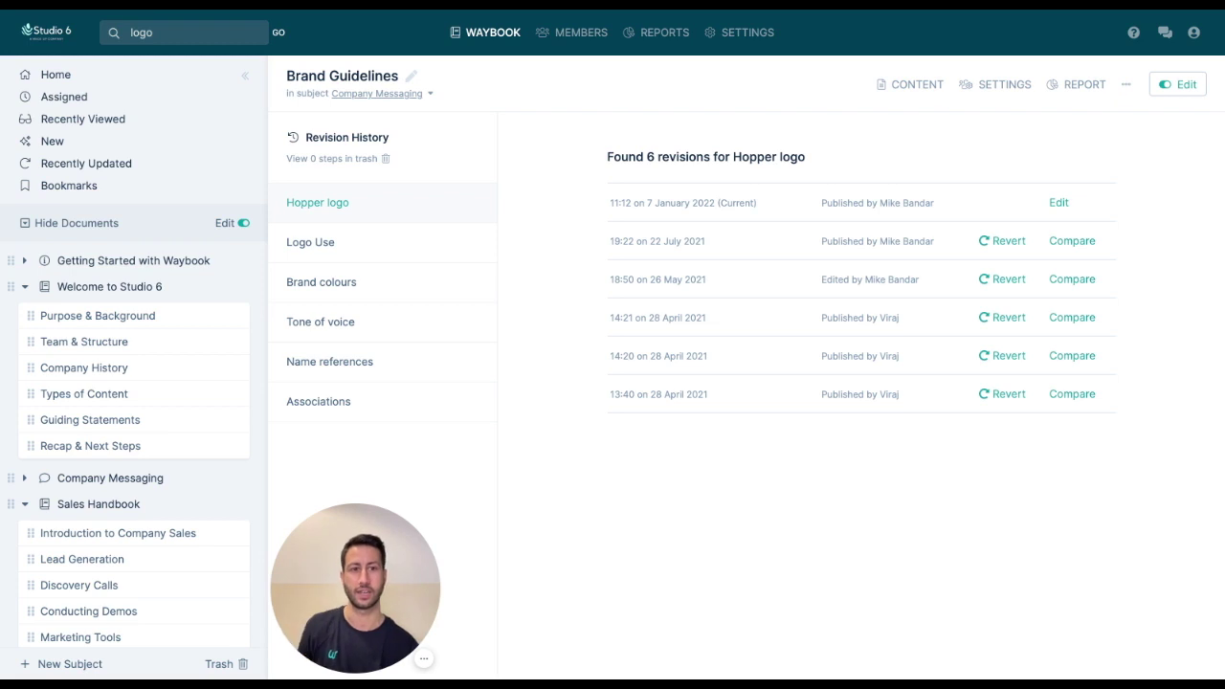
left_click(999, 87)
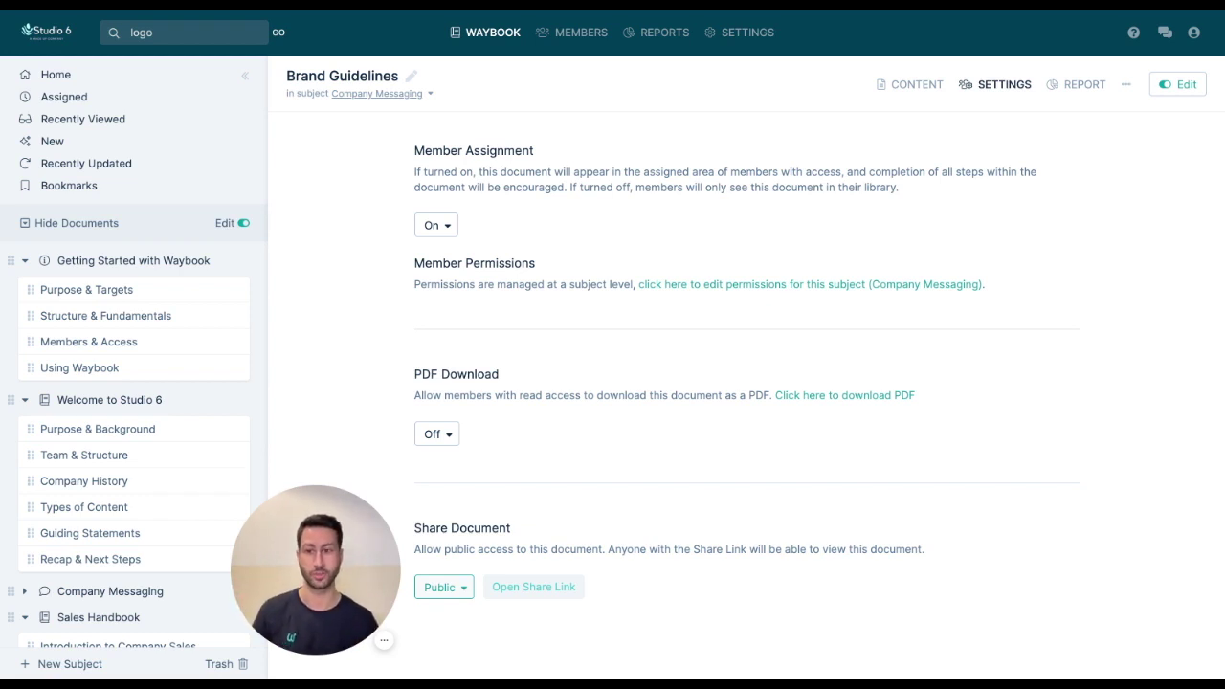
Open Purpose & Background and demonstrate dragging the What is the purpose? step to reorder it
left_click(115, 431)
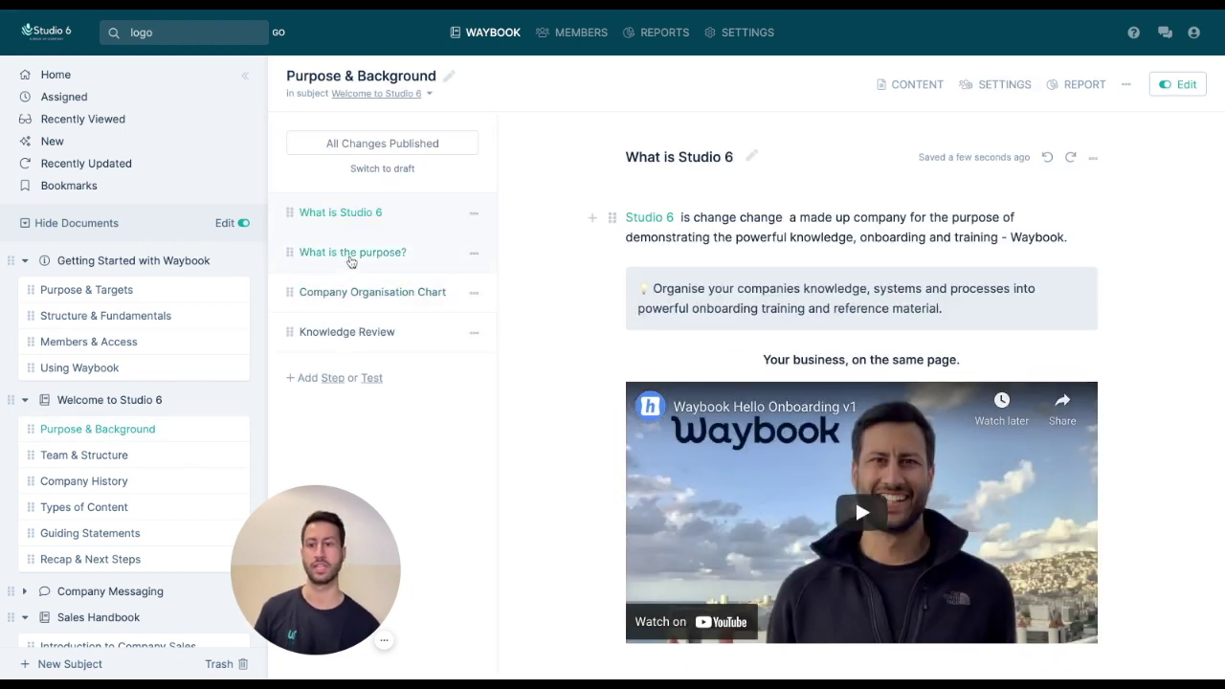
mouse_move(290, 251)
left_mouse_down()
mouse_move(290, 287)
mouse_move(290, 251)
left_mouse_up()
Add a new step titled 'Start typing', correcting the title's typos
left_click(331, 378)
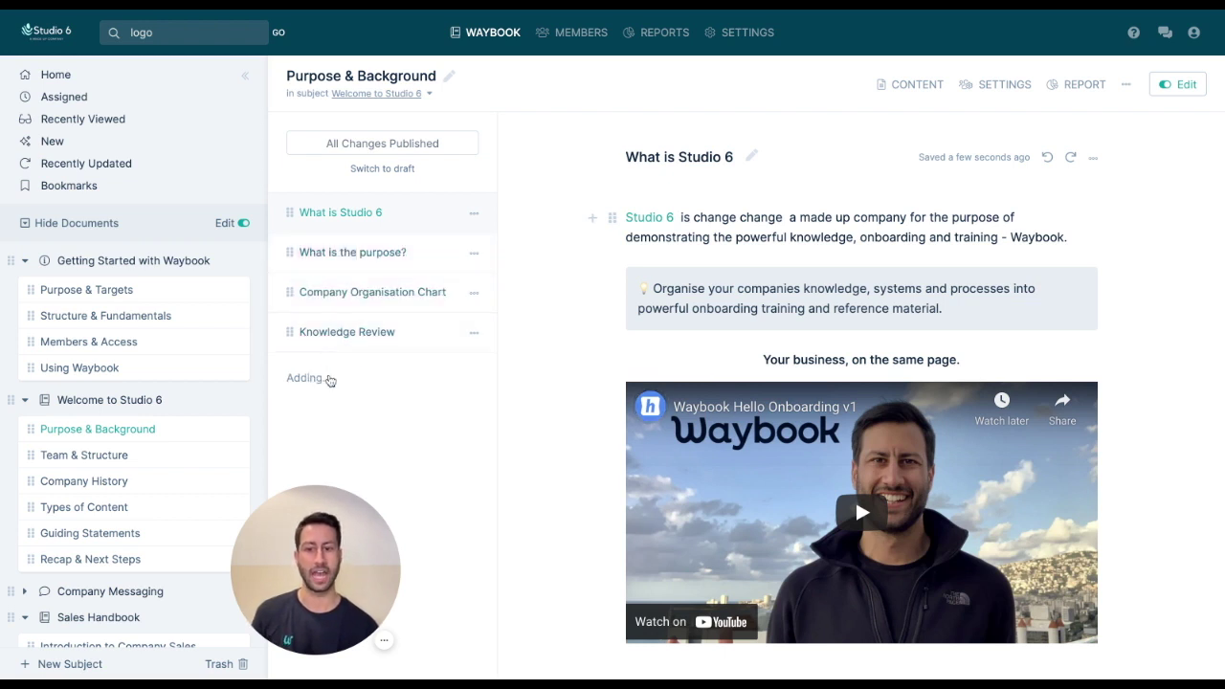
type("Start tp")
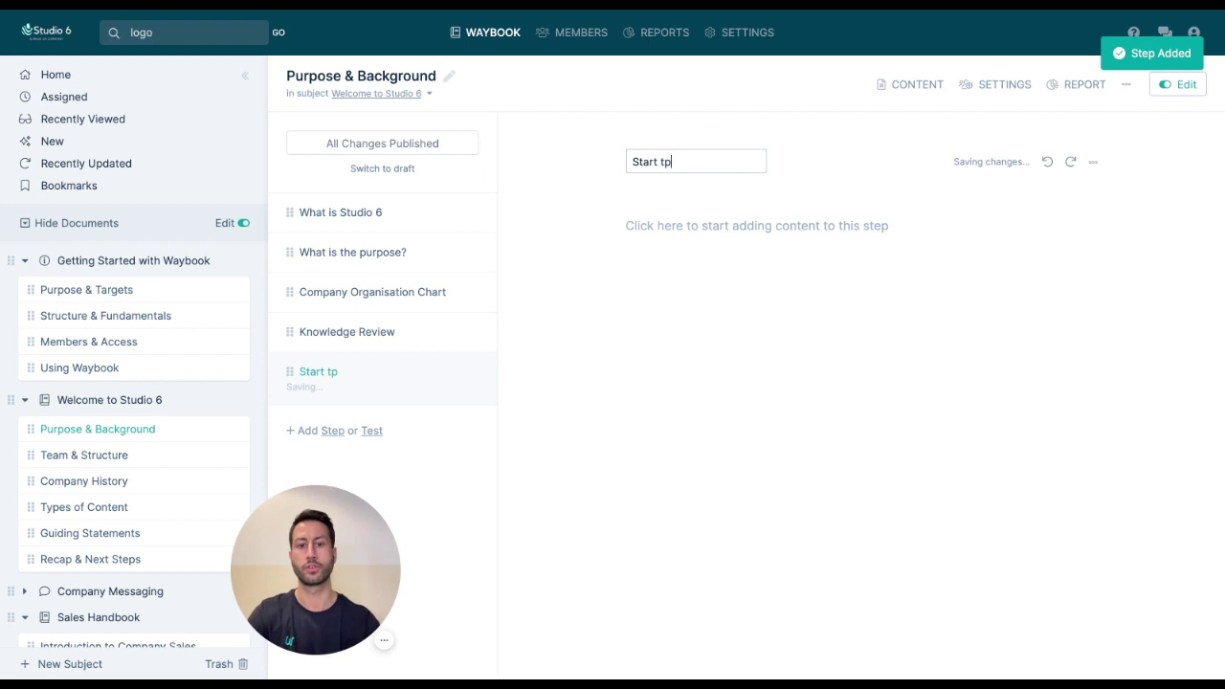
key("BackSpace")
type("ypinh")
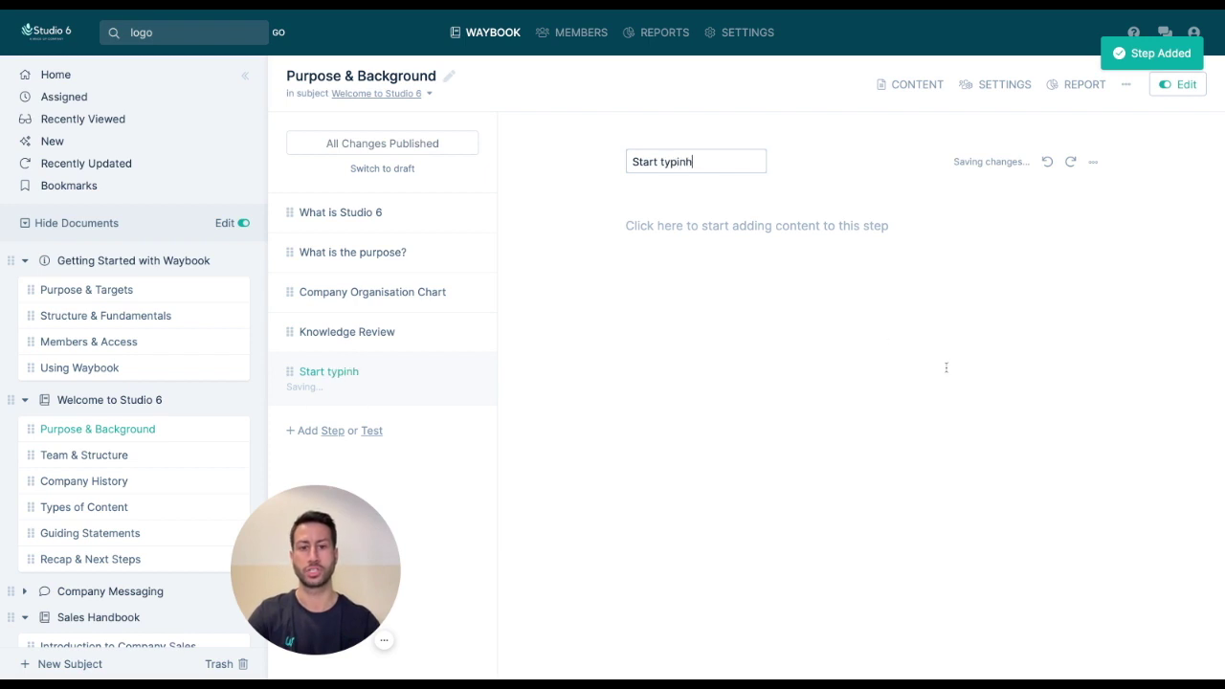
key("Return")
left_click(689, 151)
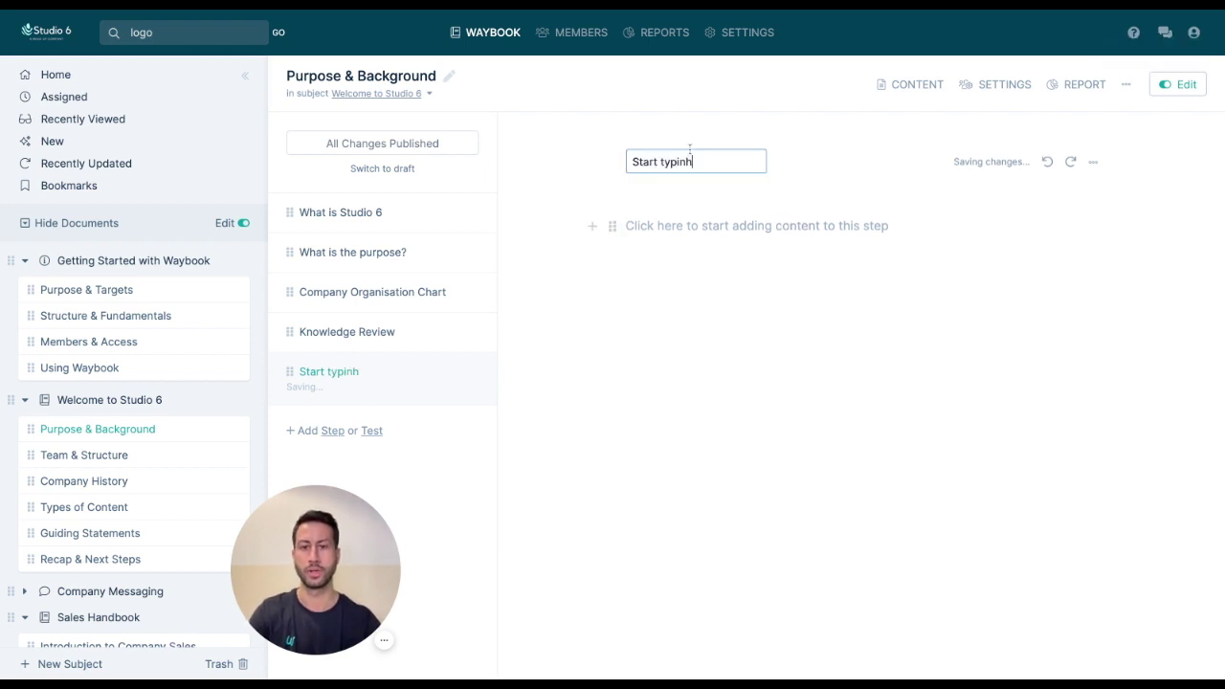
key("BackSpace")
type("g")
key("Return")
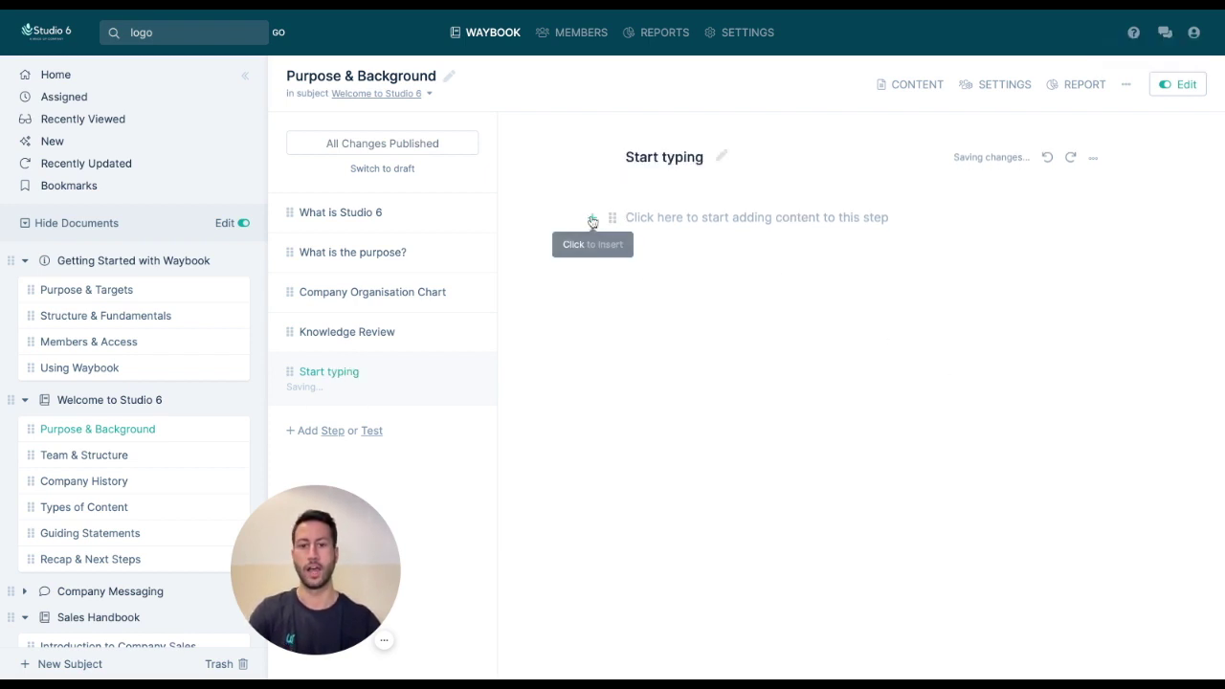
Browse the content block types without inserting any, then start publishing the changes
left_click(591, 218)
scroll(615, 292, "down", 3)
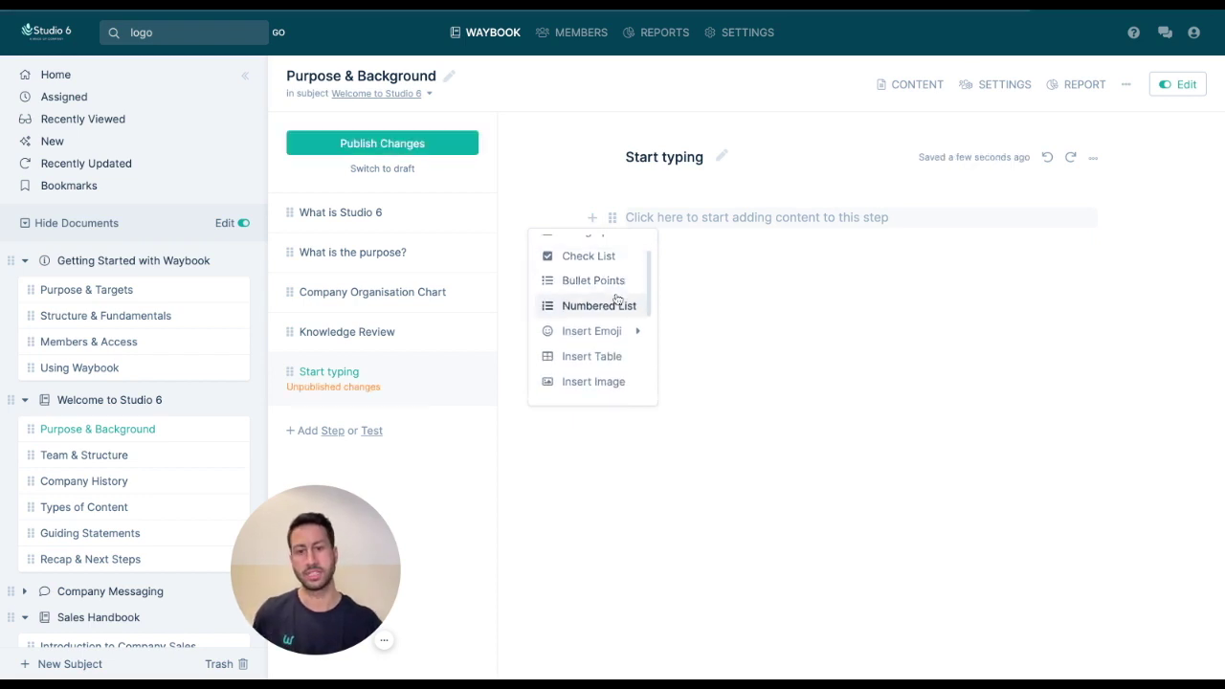
scroll(617, 299, "down", 6)
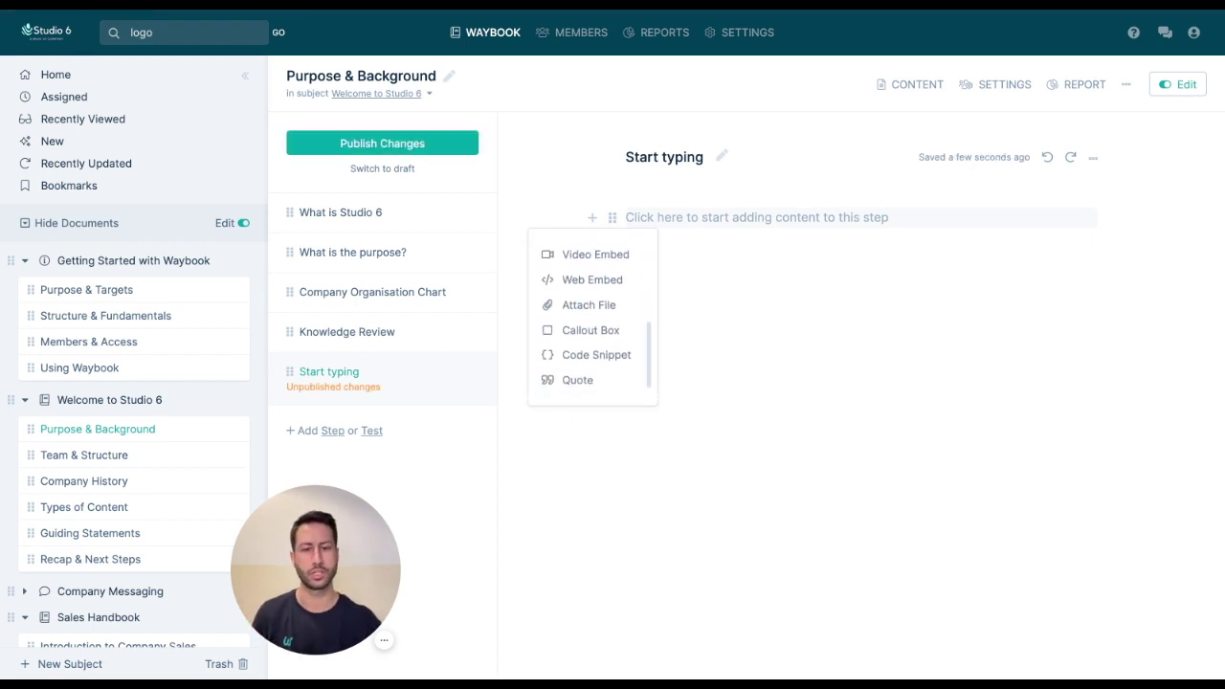
left_click(768, 319)
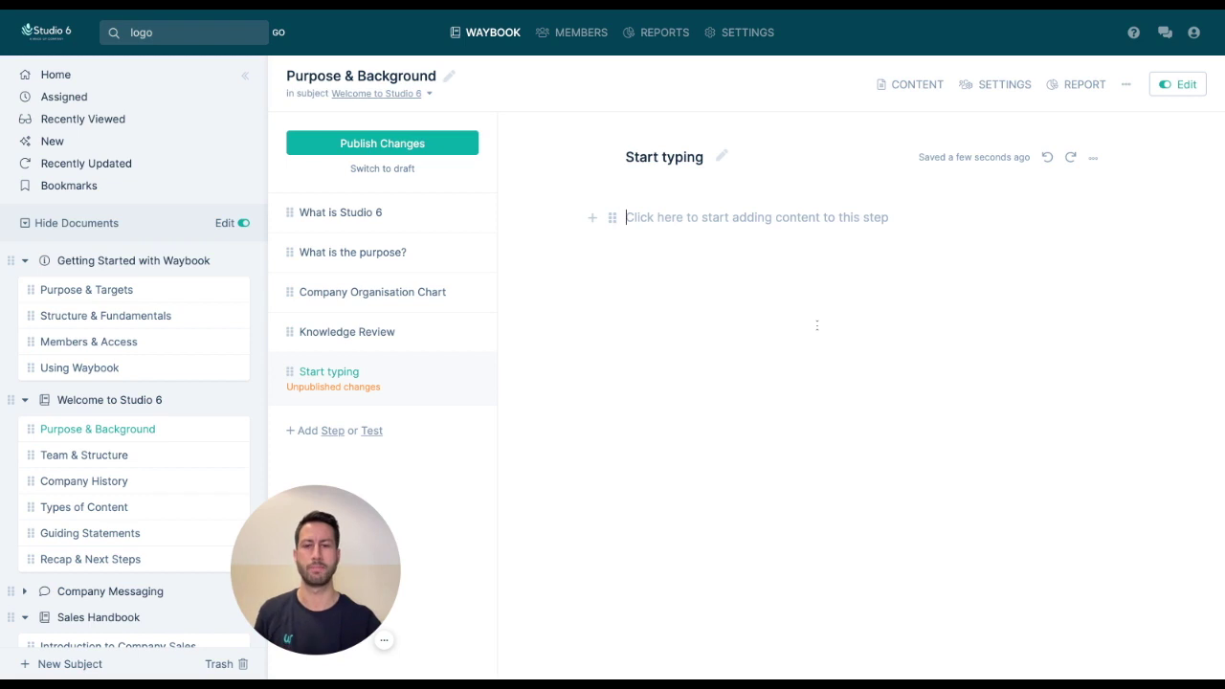
left_click(382, 144)
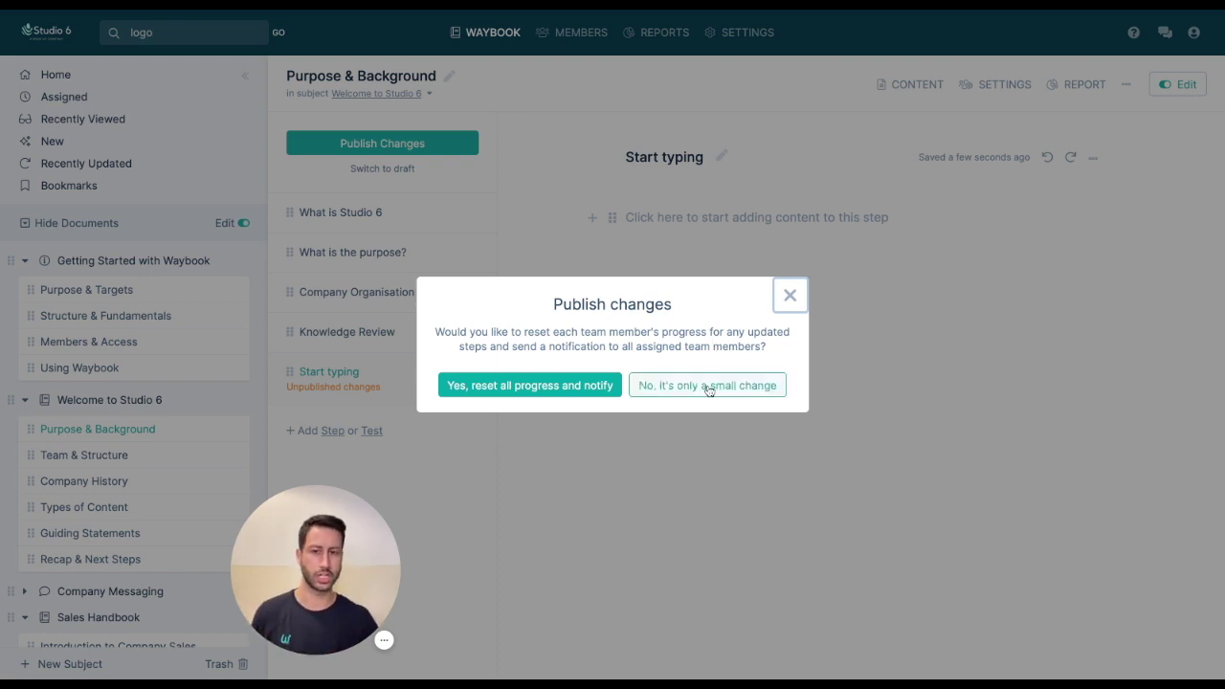
Publish the changes, resetting everyone's progress and notifying assigned members
left_click(582, 391)
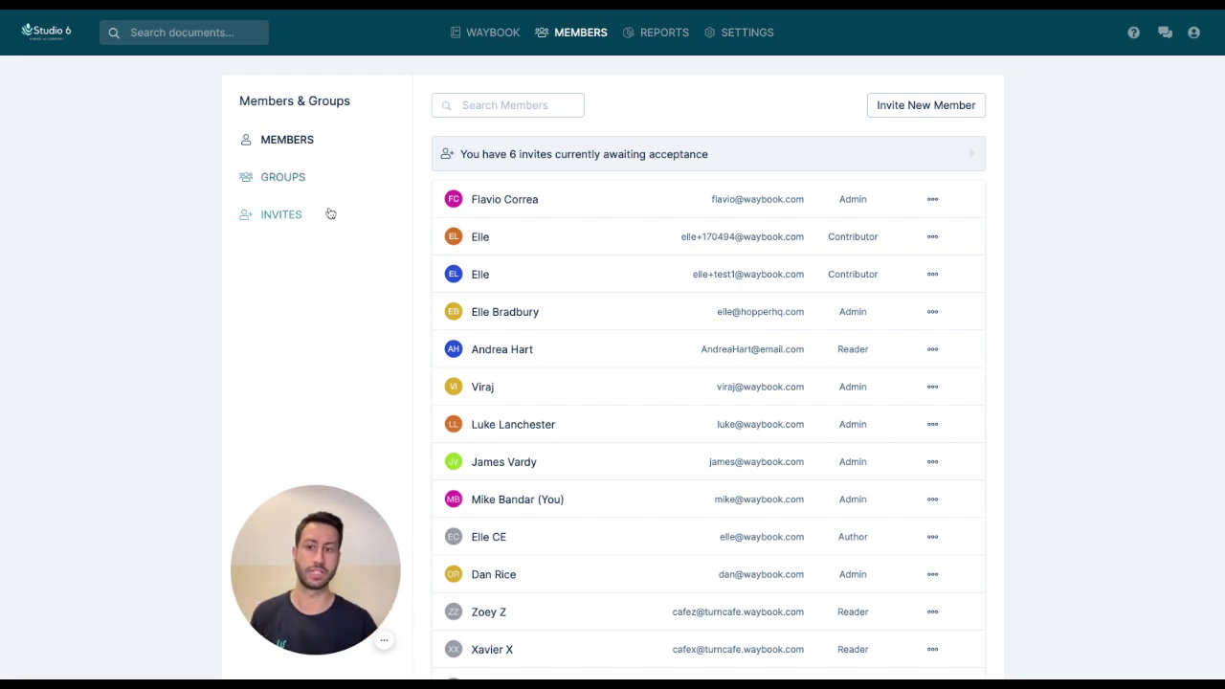
Open the Marketing Executives group and set its Paid Marketing Process permission to Publish
left_click(304, 180)
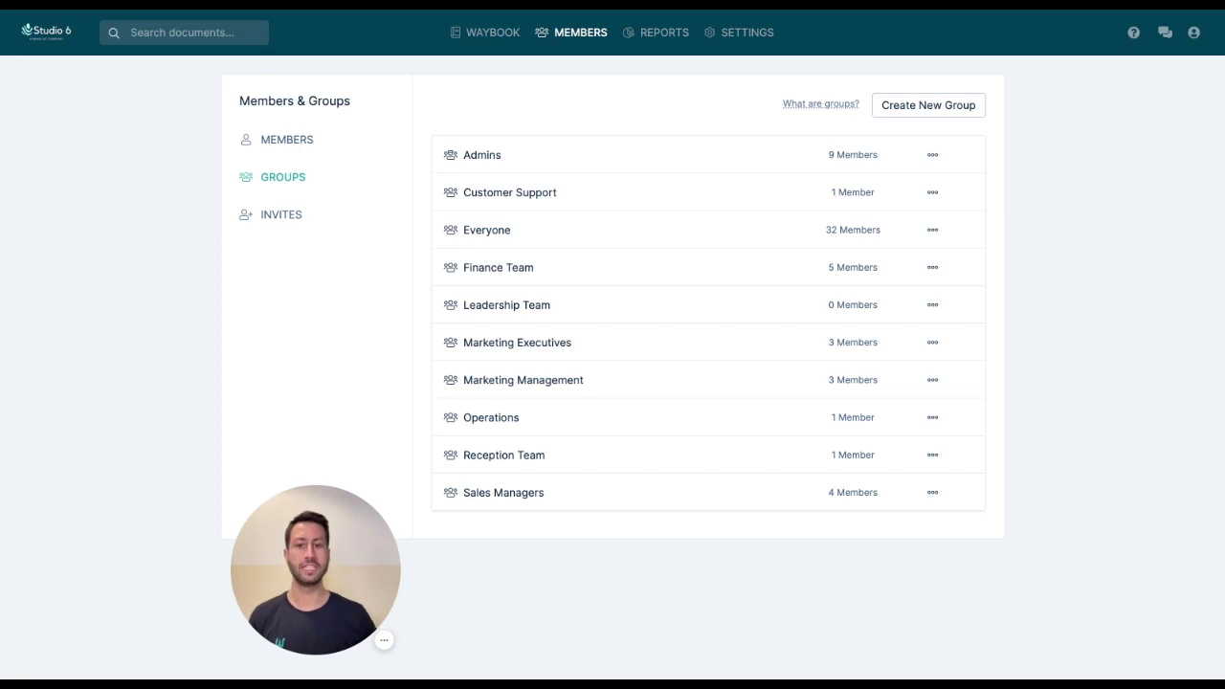
left_click(514, 343)
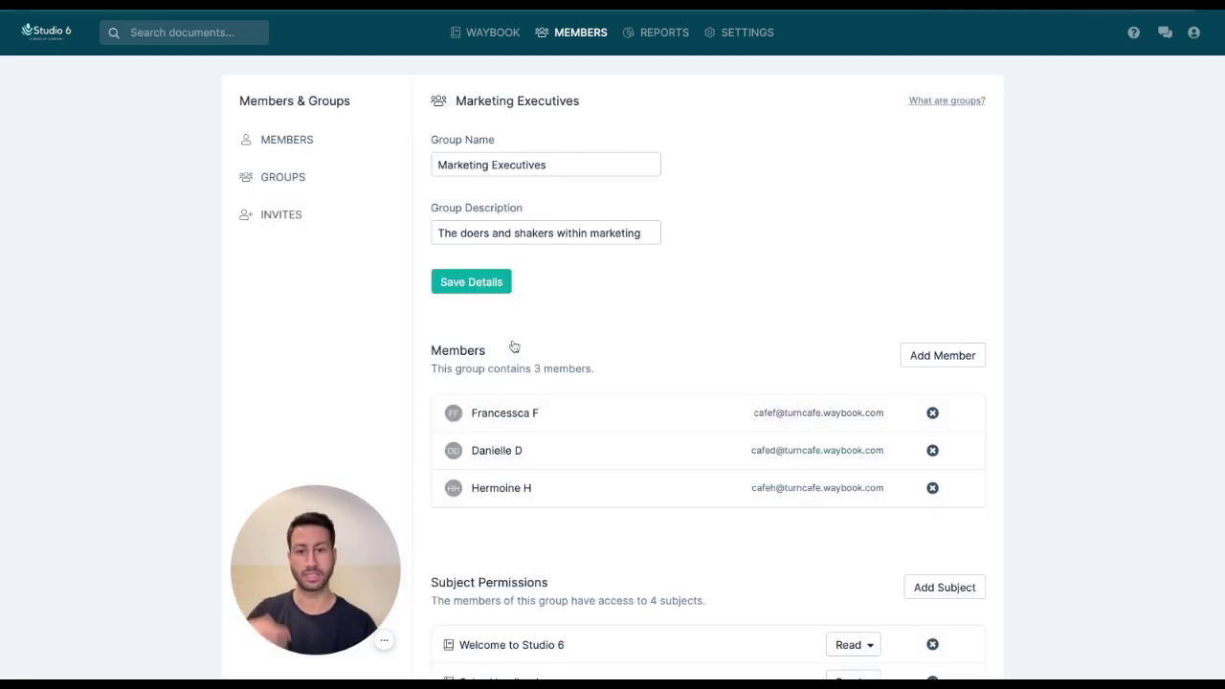
scroll(744, 323, "down", 2)
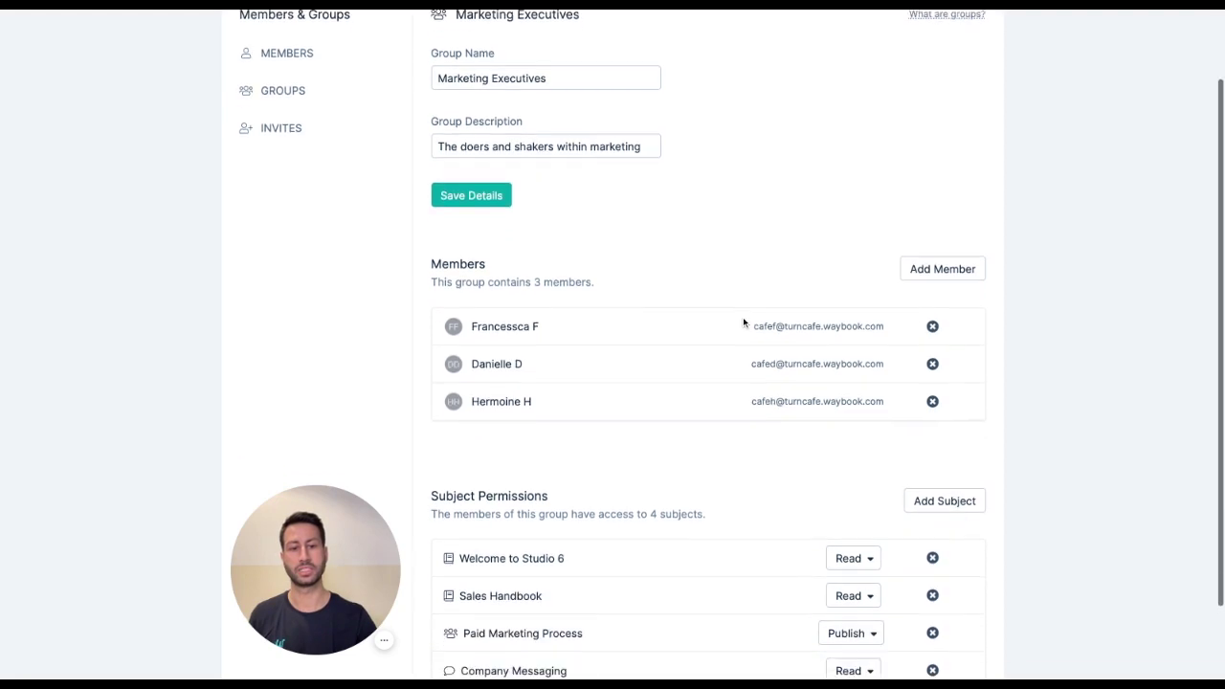
scroll(856, 516, "down", 2)
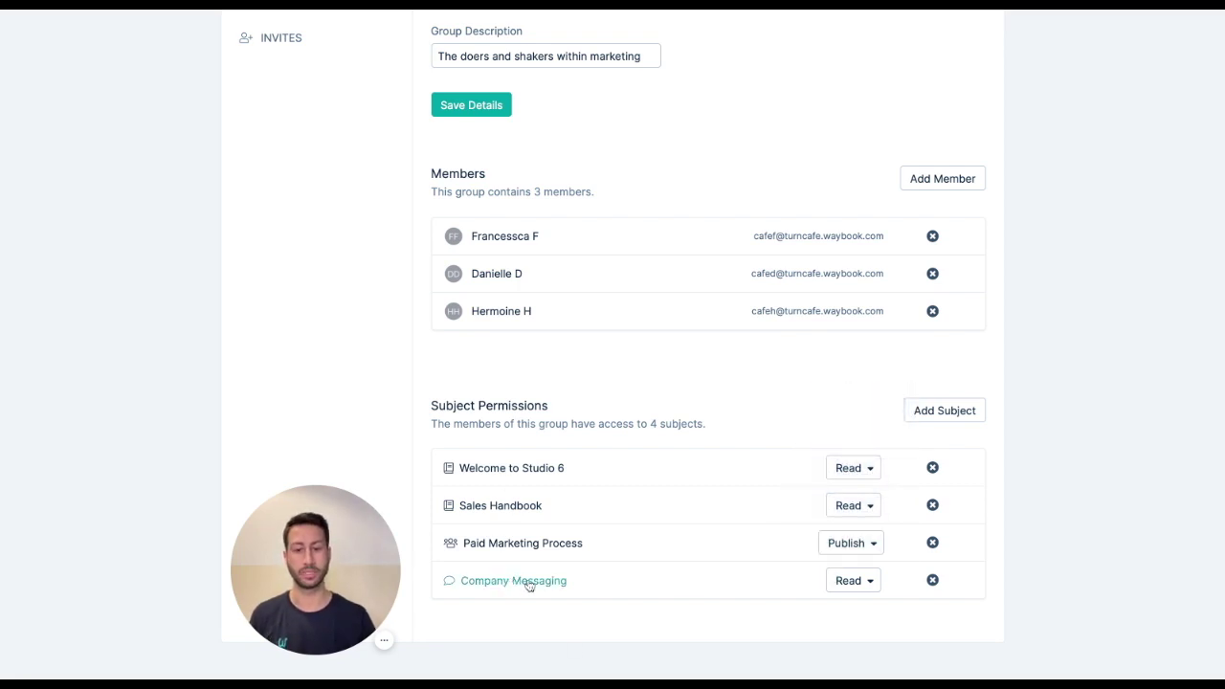
left_click(850, 544)
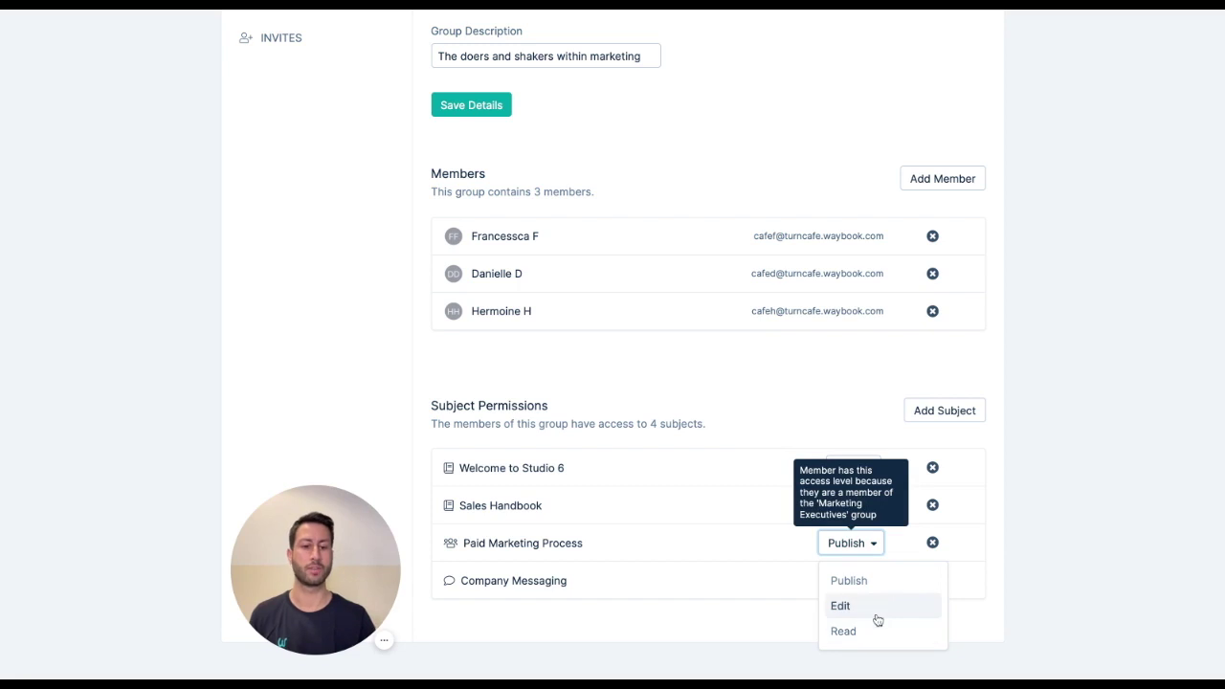
left_click(1104, 463)
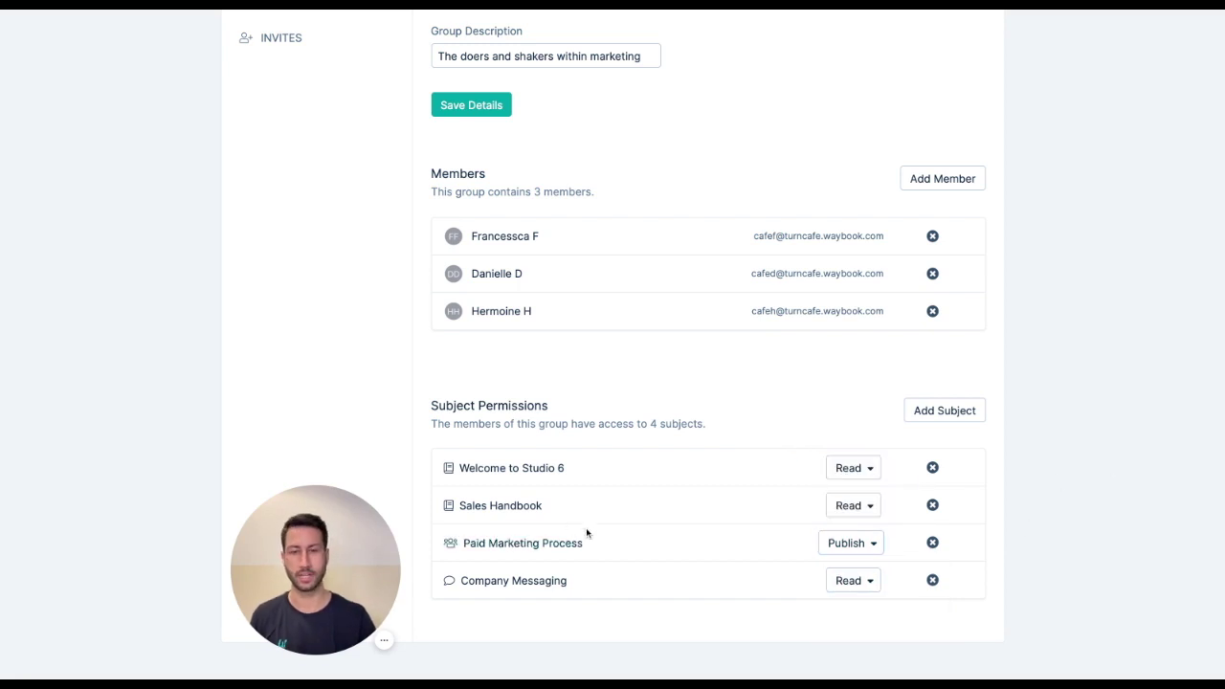
scroll(587, 533, "up", 2)
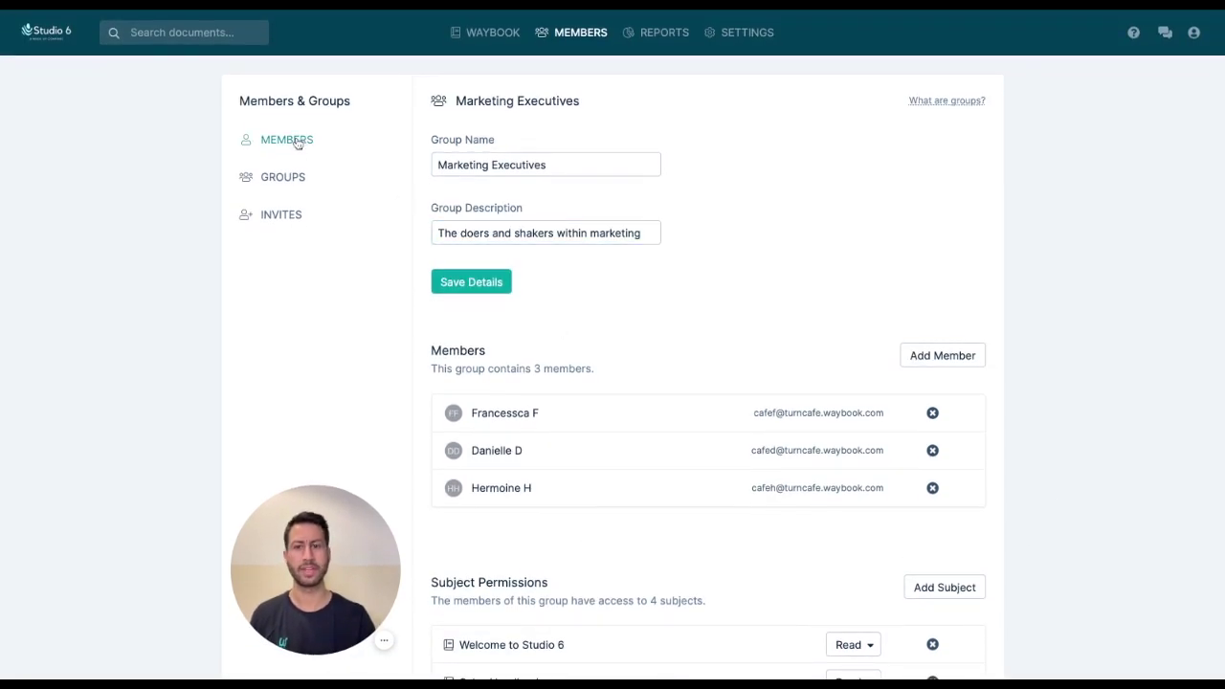
left_click(298, 142)
Start a new member invite with the edit role, adding Marketing Executives, Marketing Management and Operations groups
left_click(924, 110)
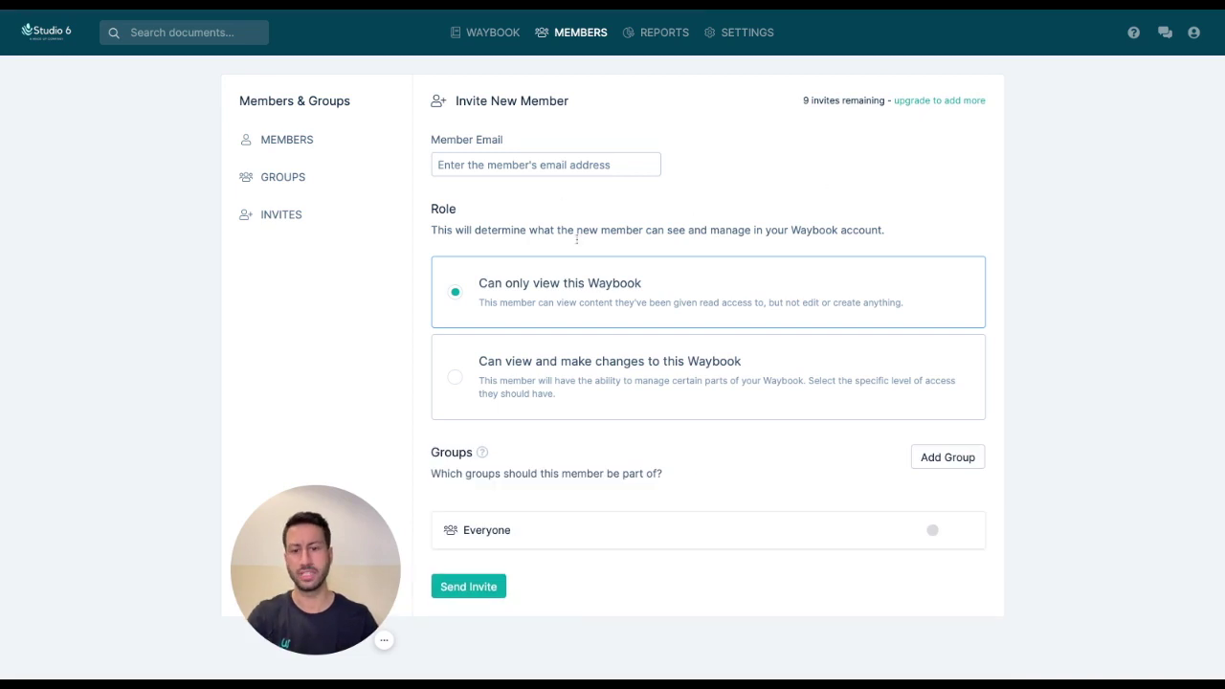
left_click(616, 391)
scroll(682, 340, "down", 1)
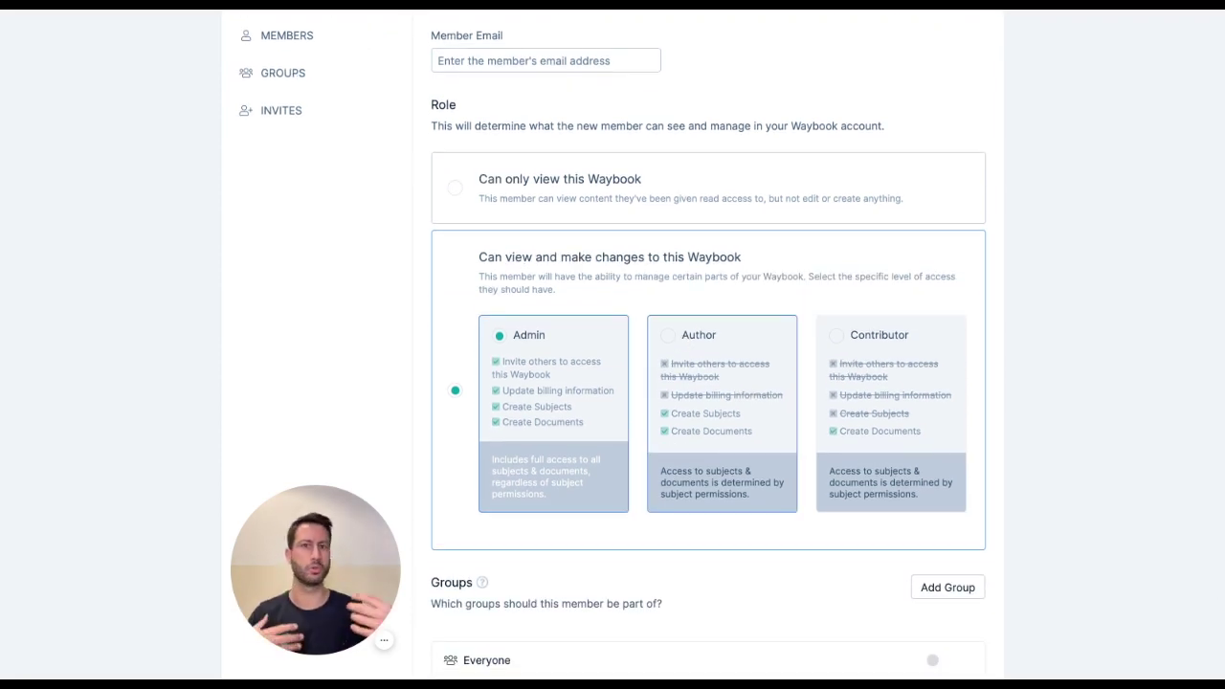
scroll(705, 339, "down", 1)
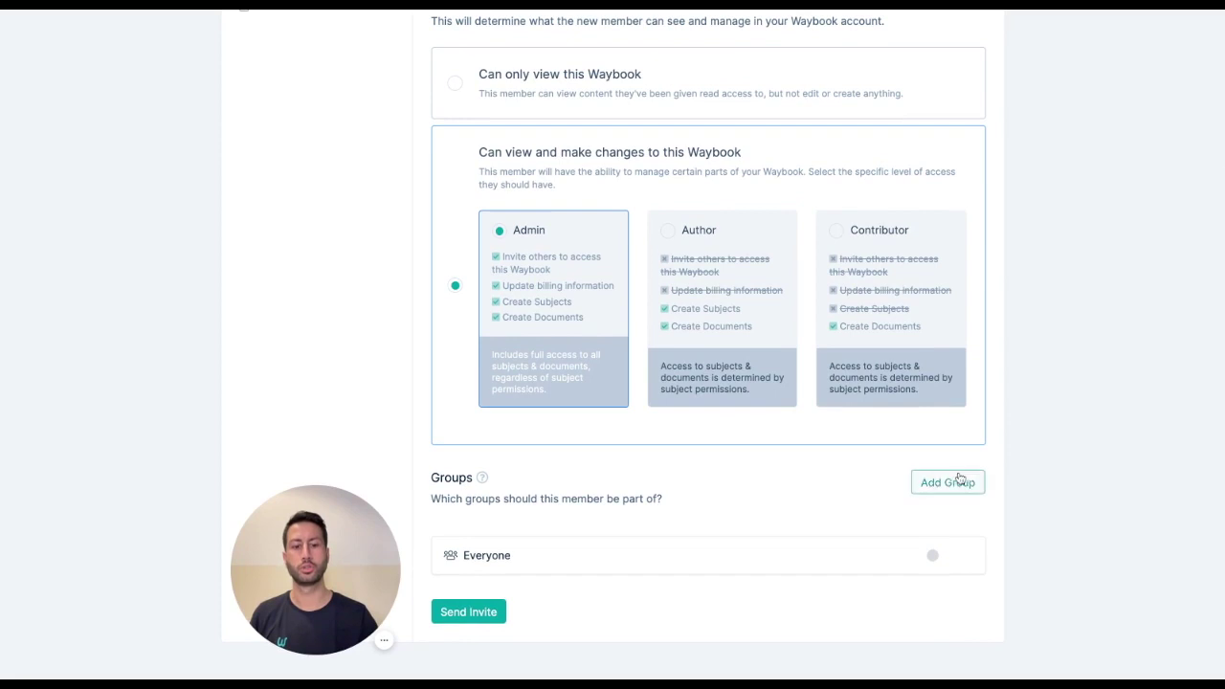
left_click(947, 482)
scroll(711, 360, "down", 1)
left_click(762, 362)
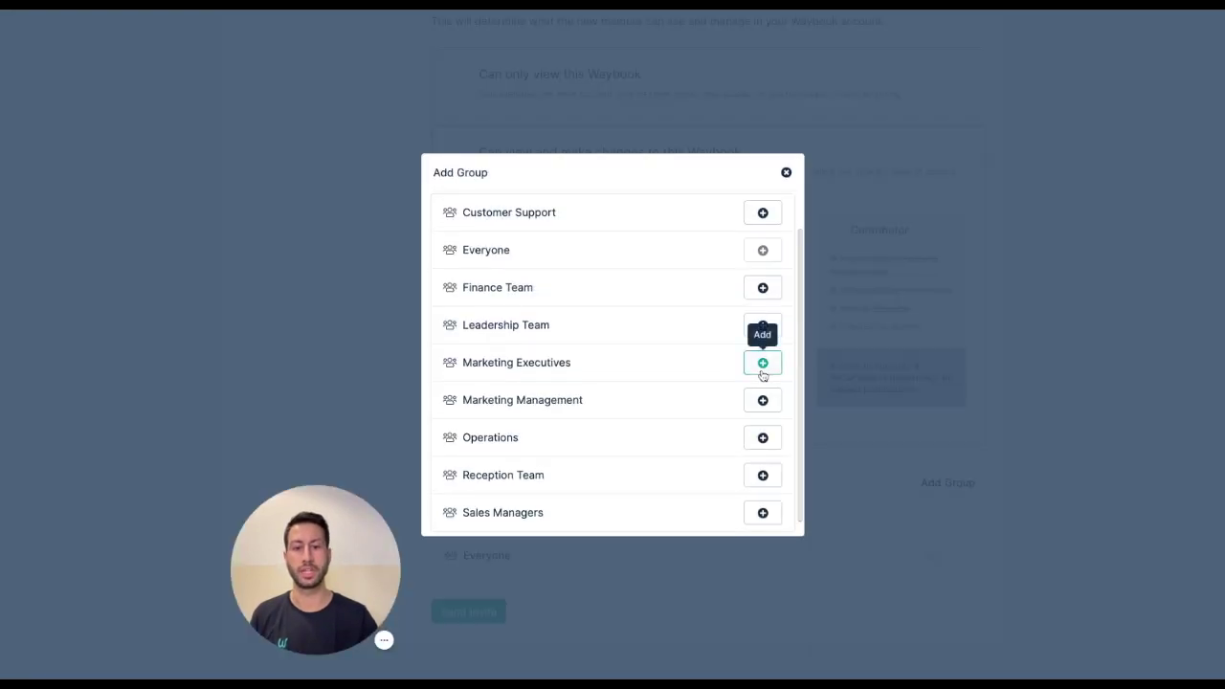
left_click(763, 401)
left_click(764, 440)
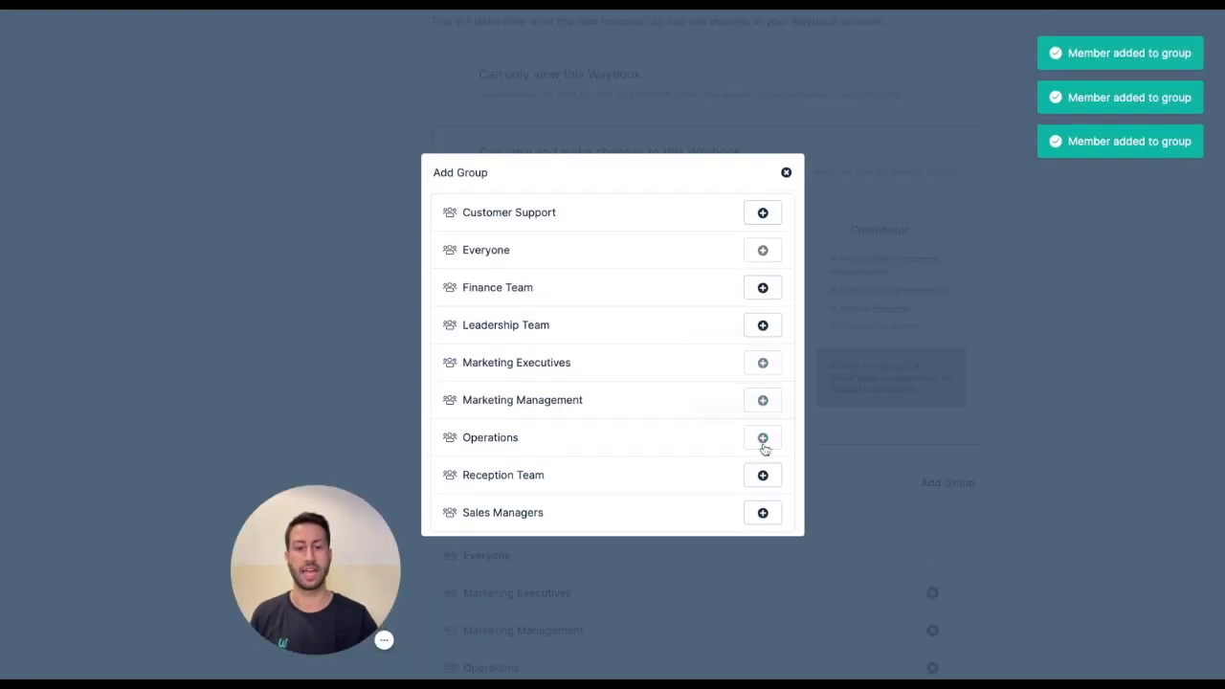
left_click(782, 172)
scroll(805, 493, "up", 4)
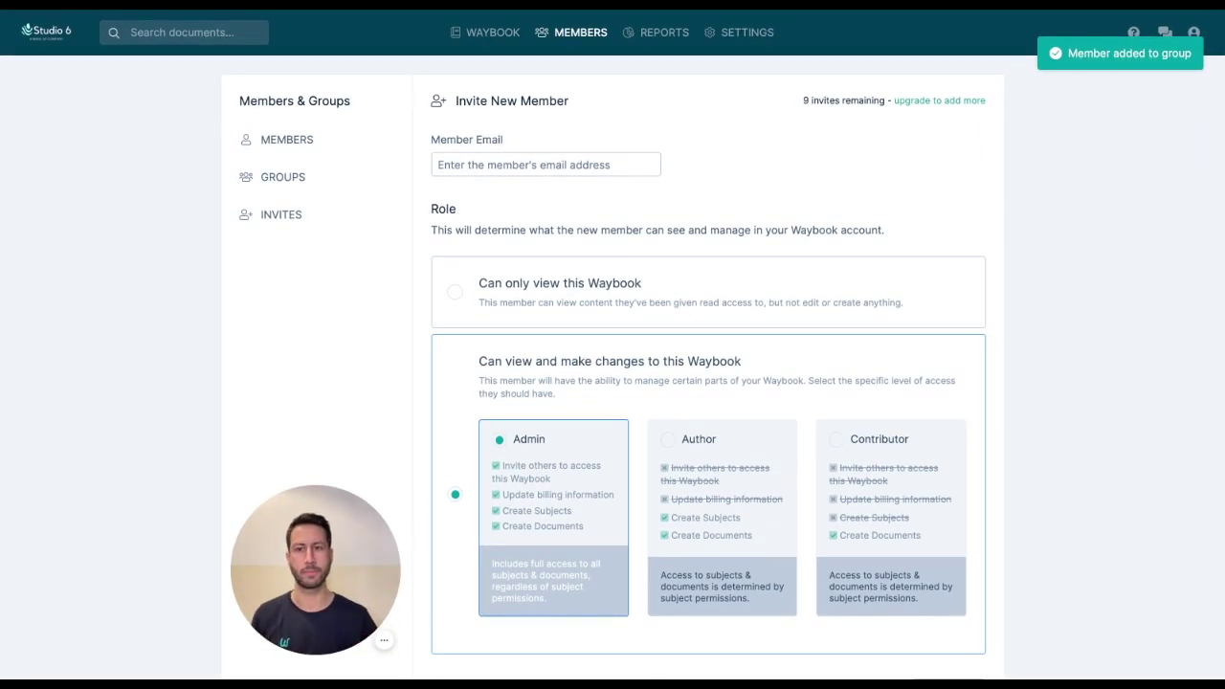
Open a Reader member's details from the Members list and review their groups and subject permissions
left_click(287, 140)
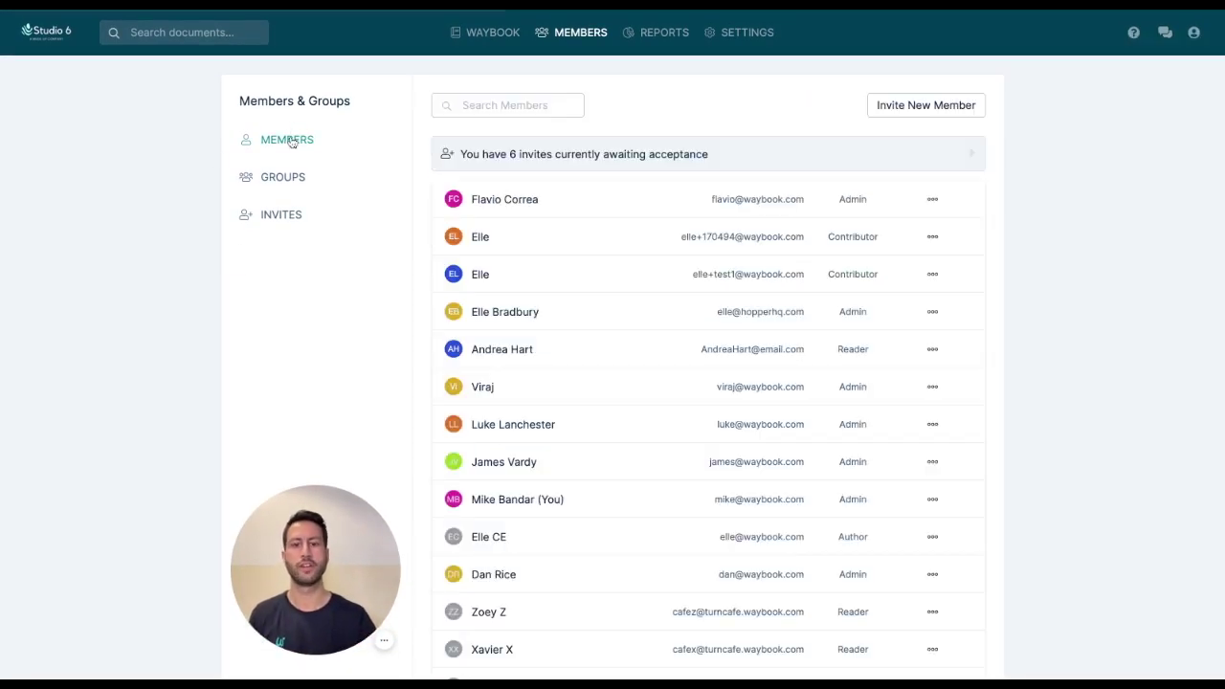
scroll(829, 335, "down", 1)
left_click(539, 311)
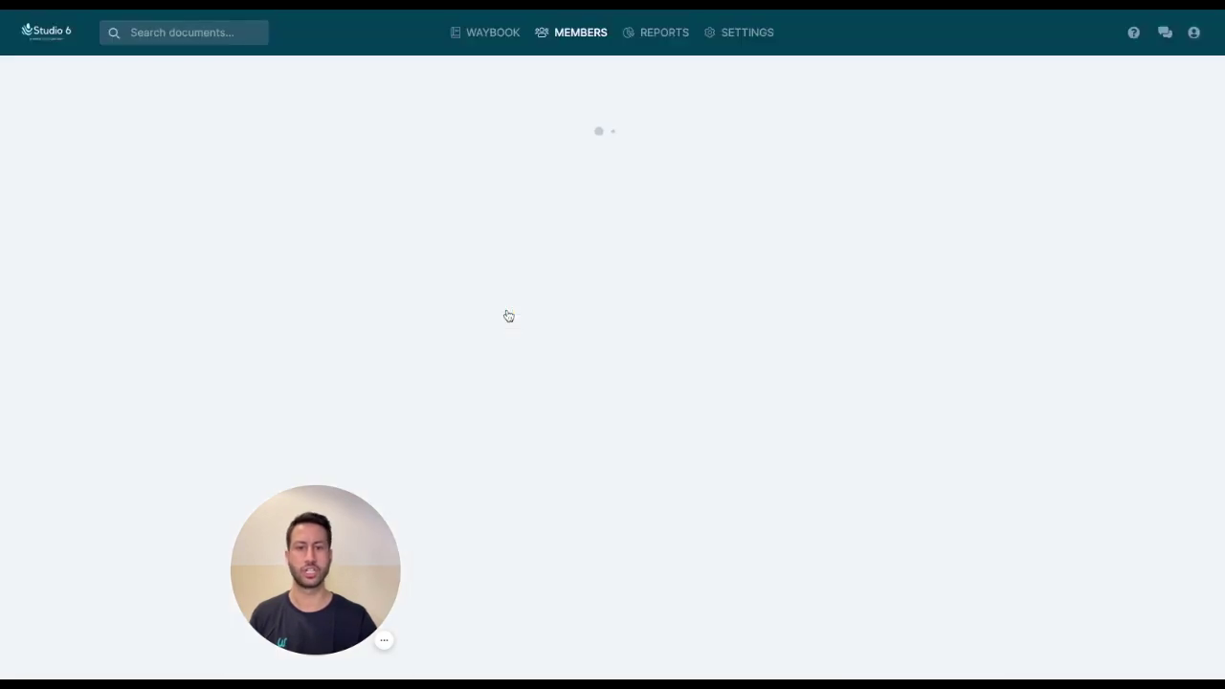
scroll(859, 448, "down", 5)
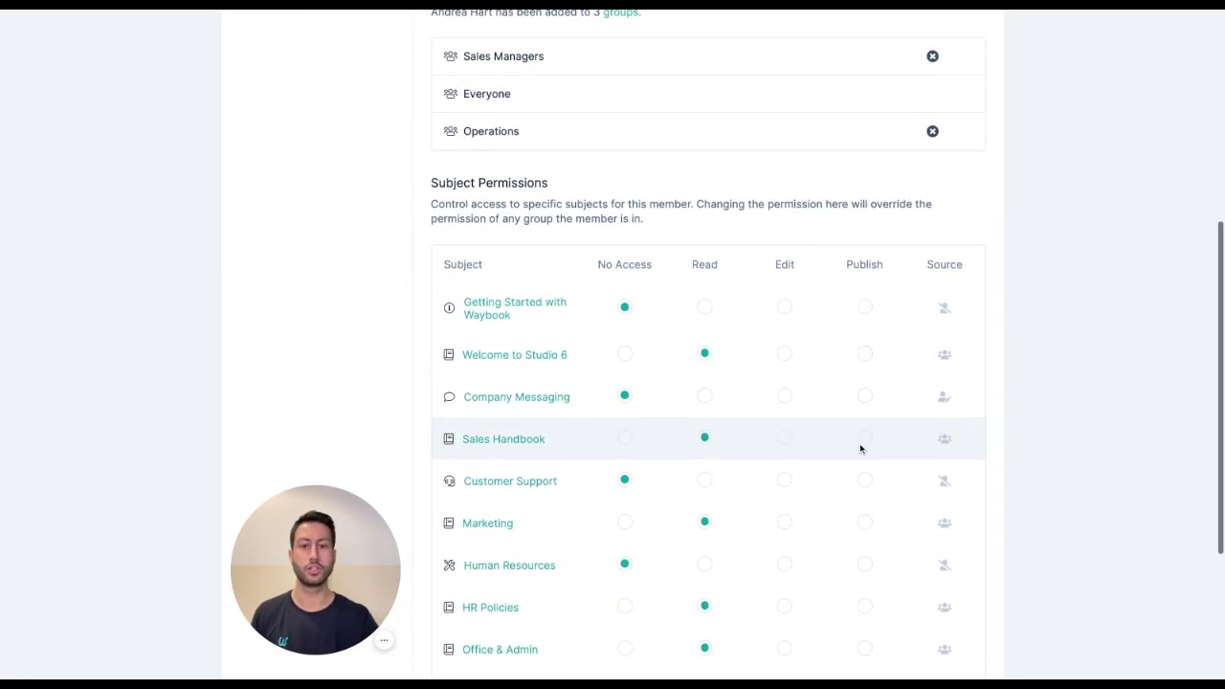
scroll(872, 326, "down", 3)
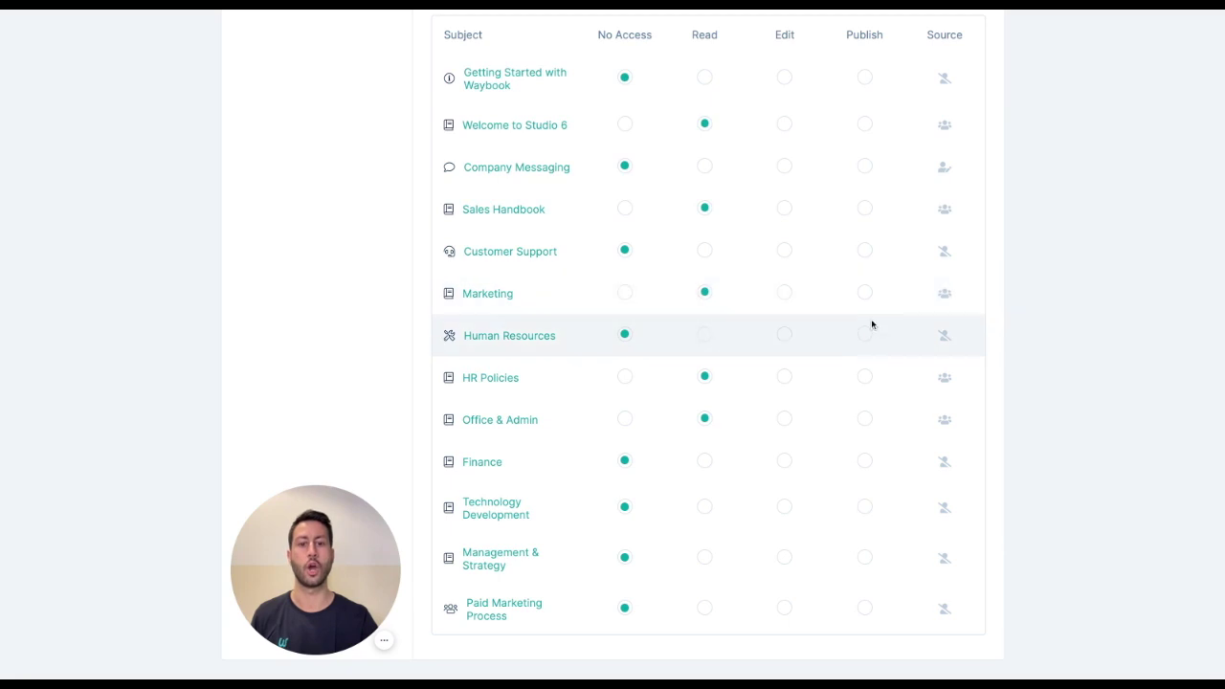
scroll(814, 477, "up", 8)
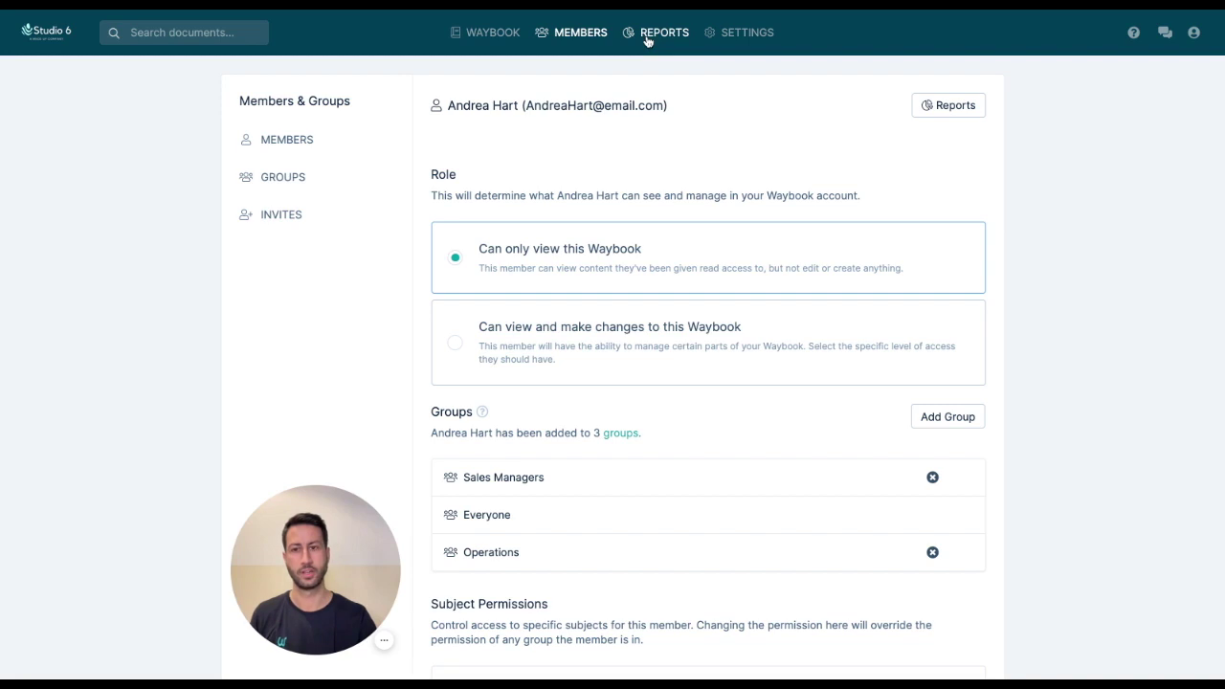
left_click(646, 40)
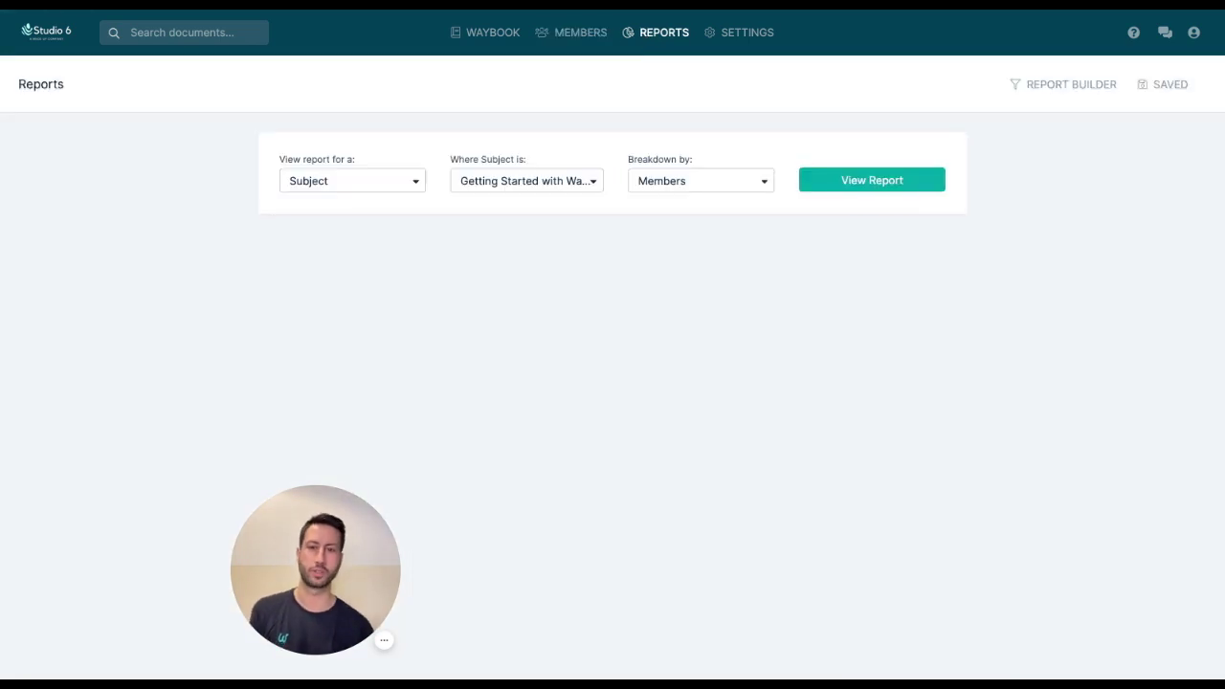
Generate the Getting Started with Waybook report sorted by progress, highest first, and open one member
left_click(844, 186)
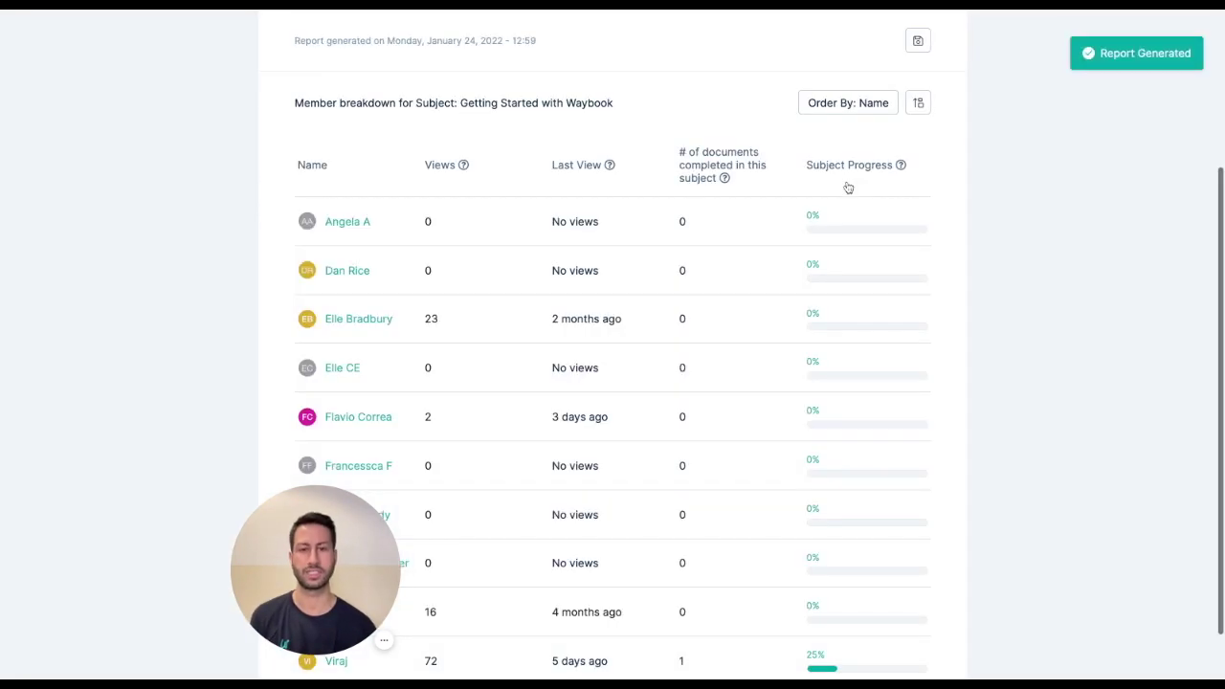
scroll(824, 259, "up", 3)
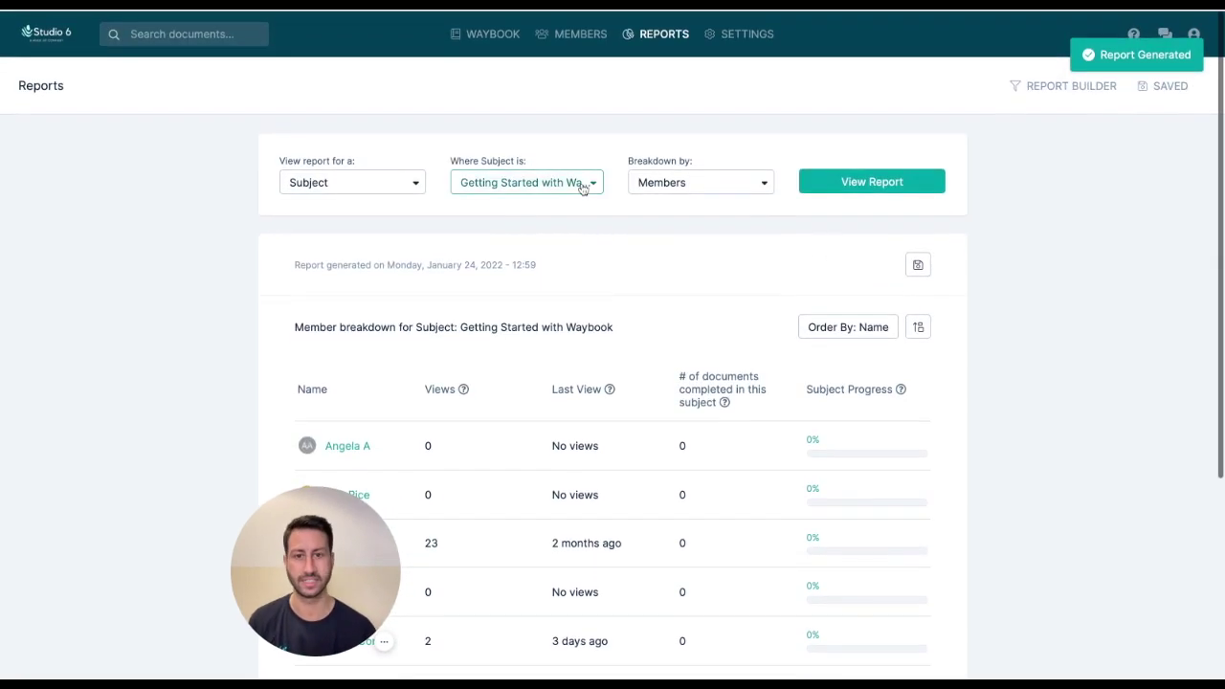
left_click(683, 184)
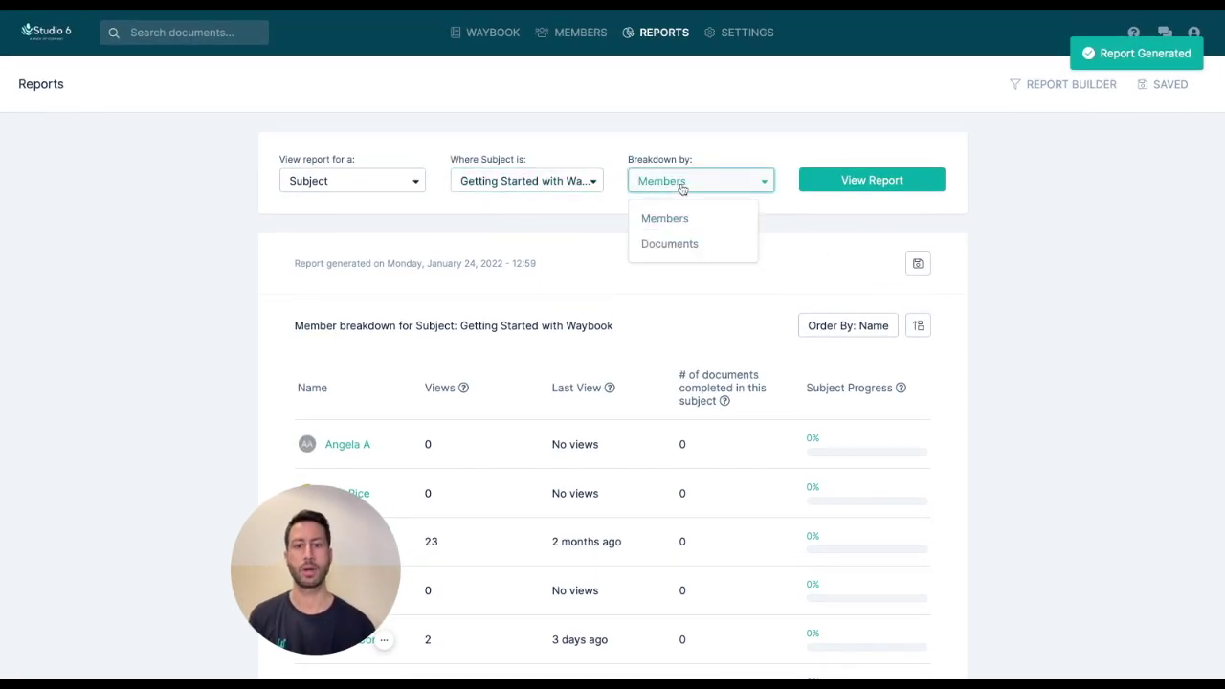
left_click(882, 326)
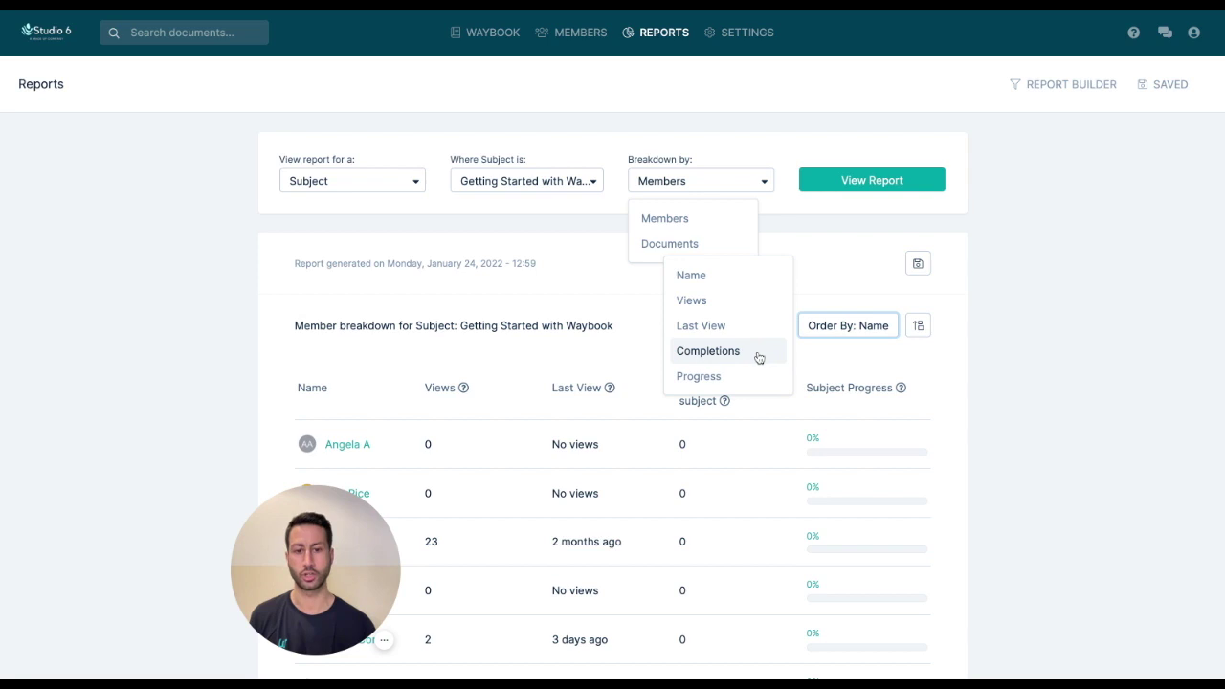
left_click(743, 374)
left_click(916, 330)
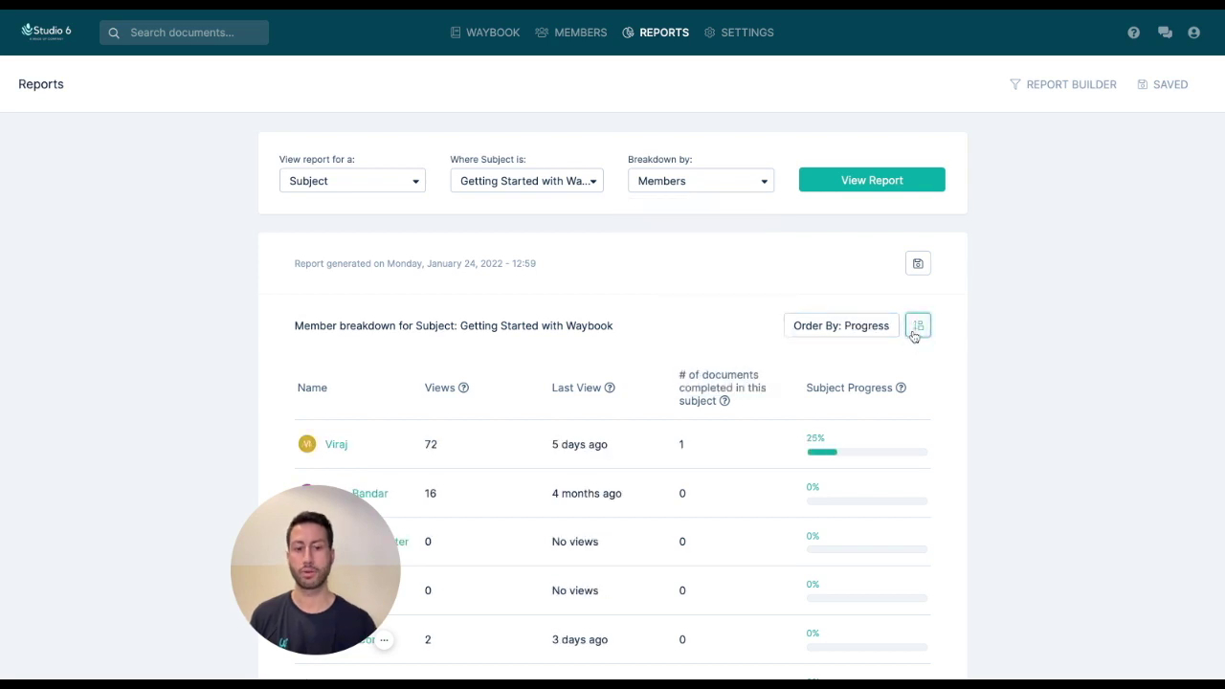
scroll(913, 334, "down", 1)
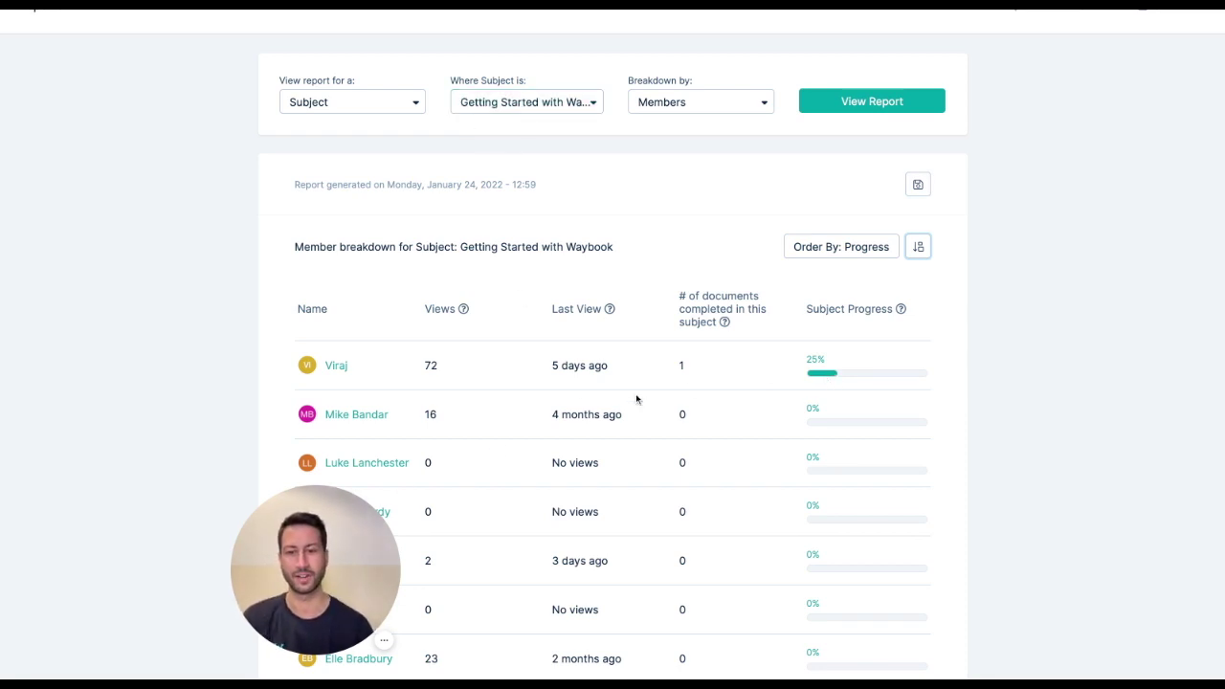
left_click(356, 414)
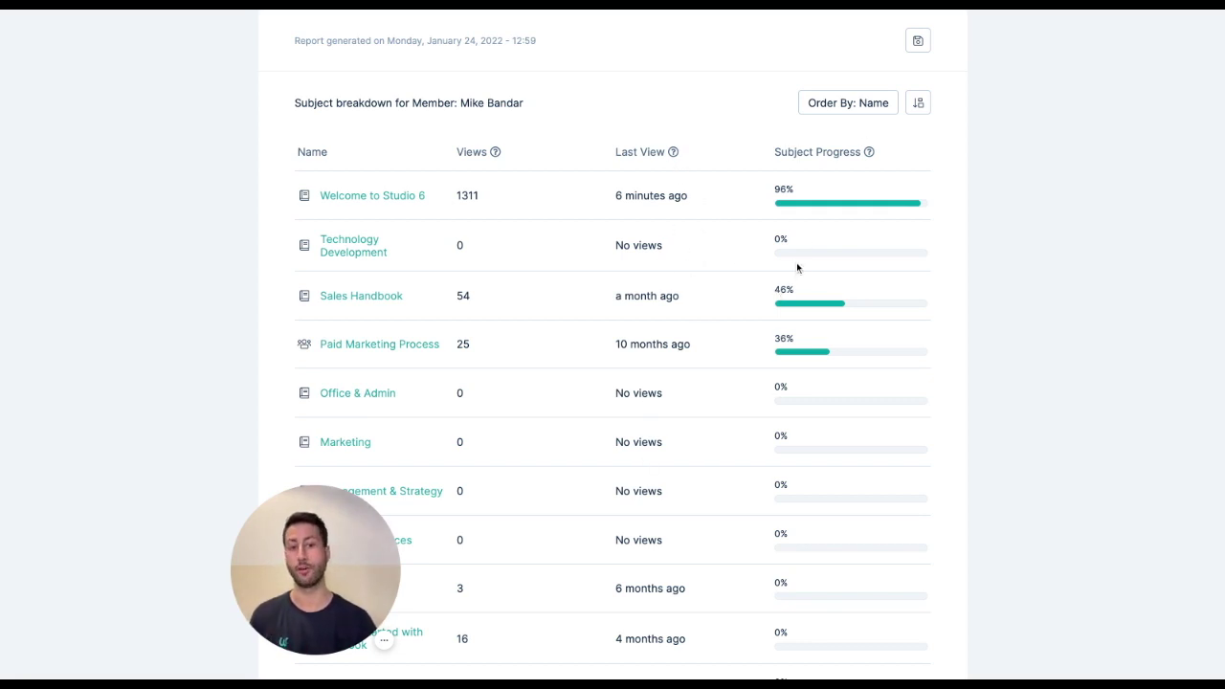
Break the member's report down by Tests and review each test's views, submissions and Pass/Fail result
scroll(797, 268, "up", 5)
left_click(659, 186)
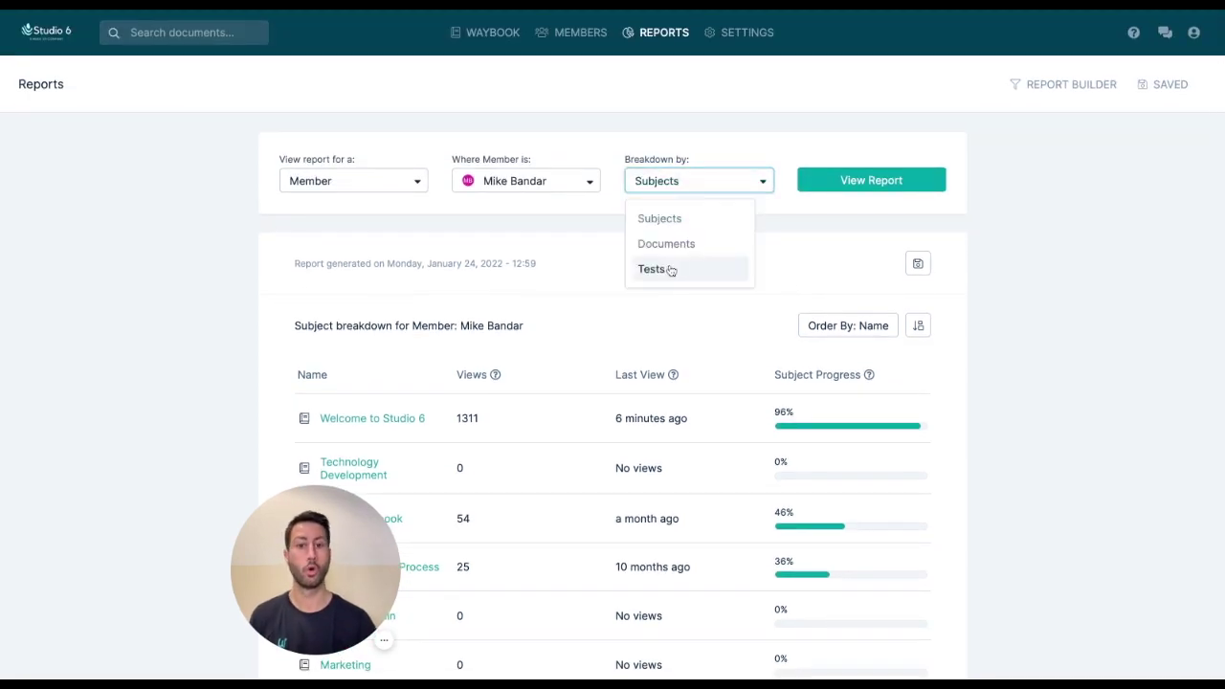
left_click(670, 270)
left_click(855, 179)
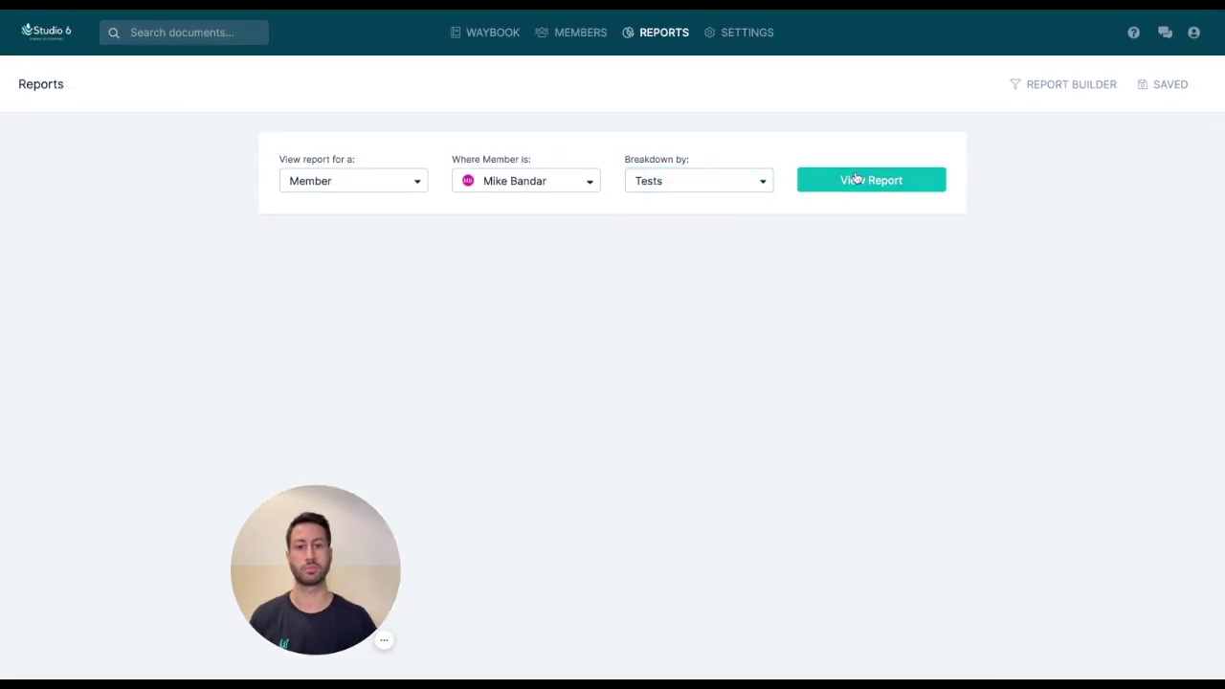
scroll(935, 252, "down", 2)
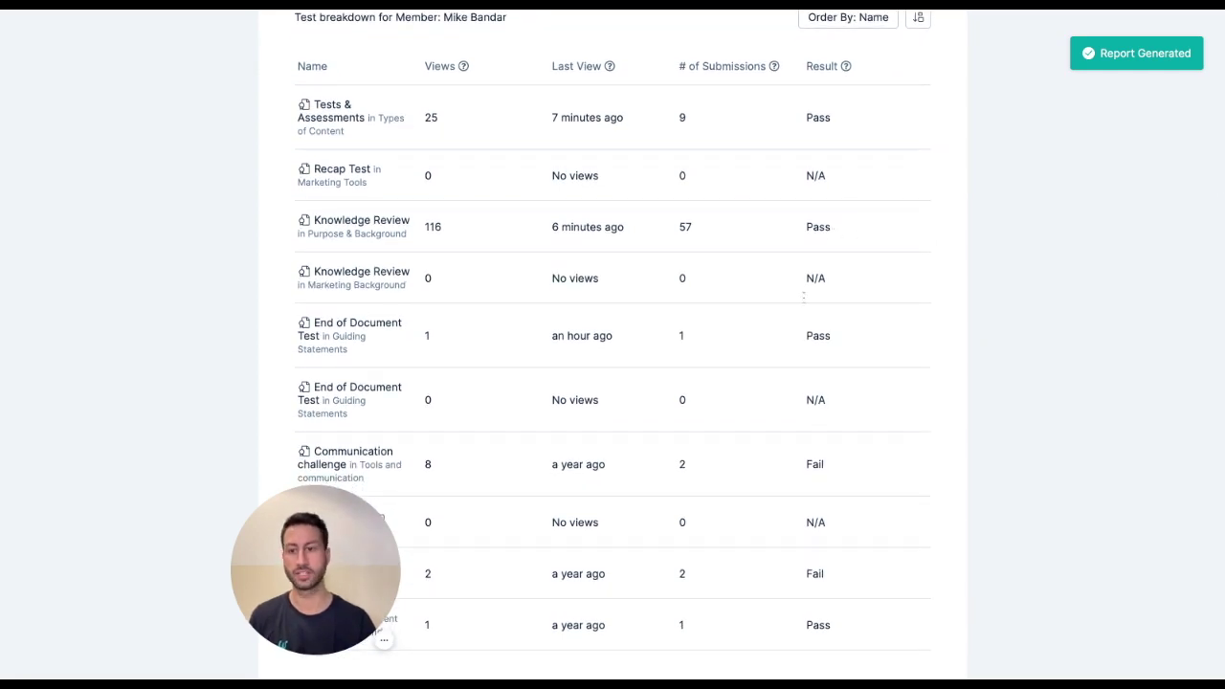
scroll(731, 390, "down", 1)
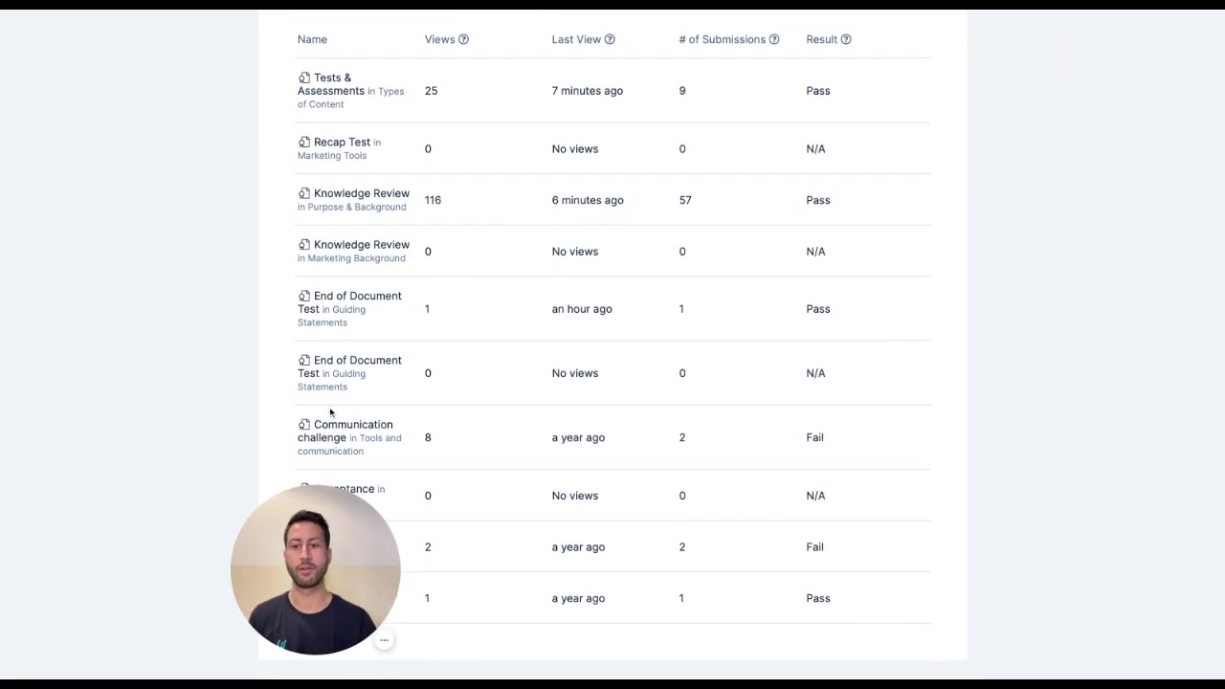
scroll(587, 473, "up", 4)
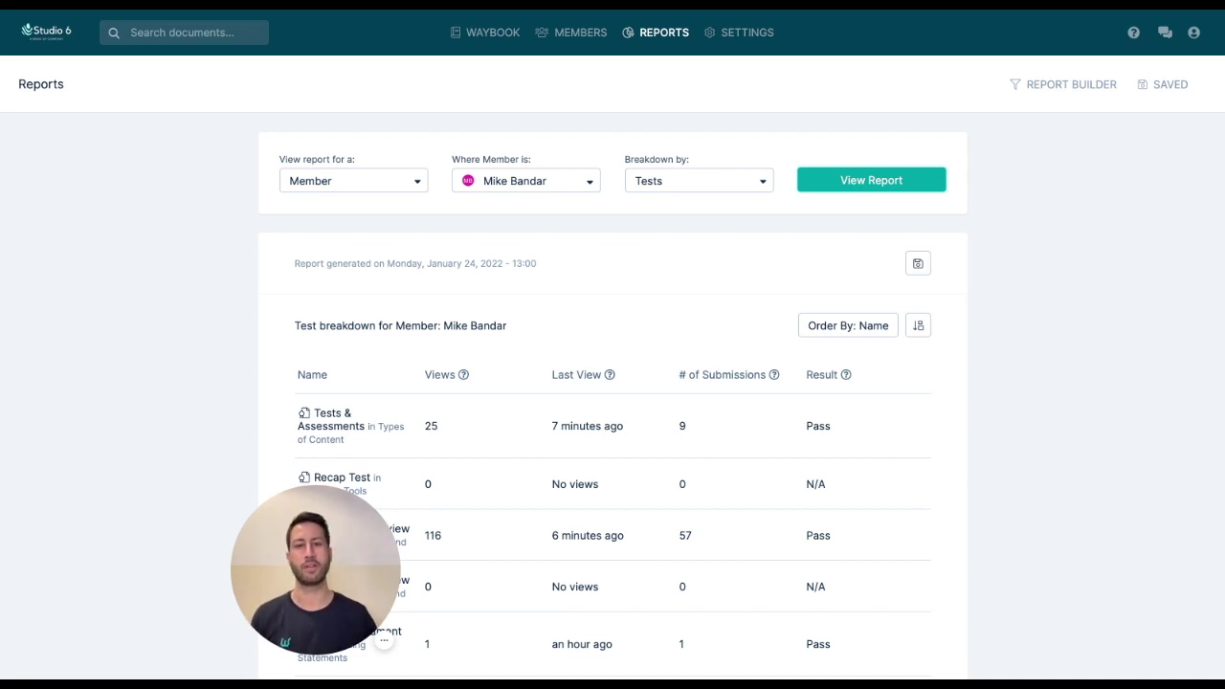
Return to the Waybook home dashboard, briefly opening and then closing the chat panel
left_click(490, 32)
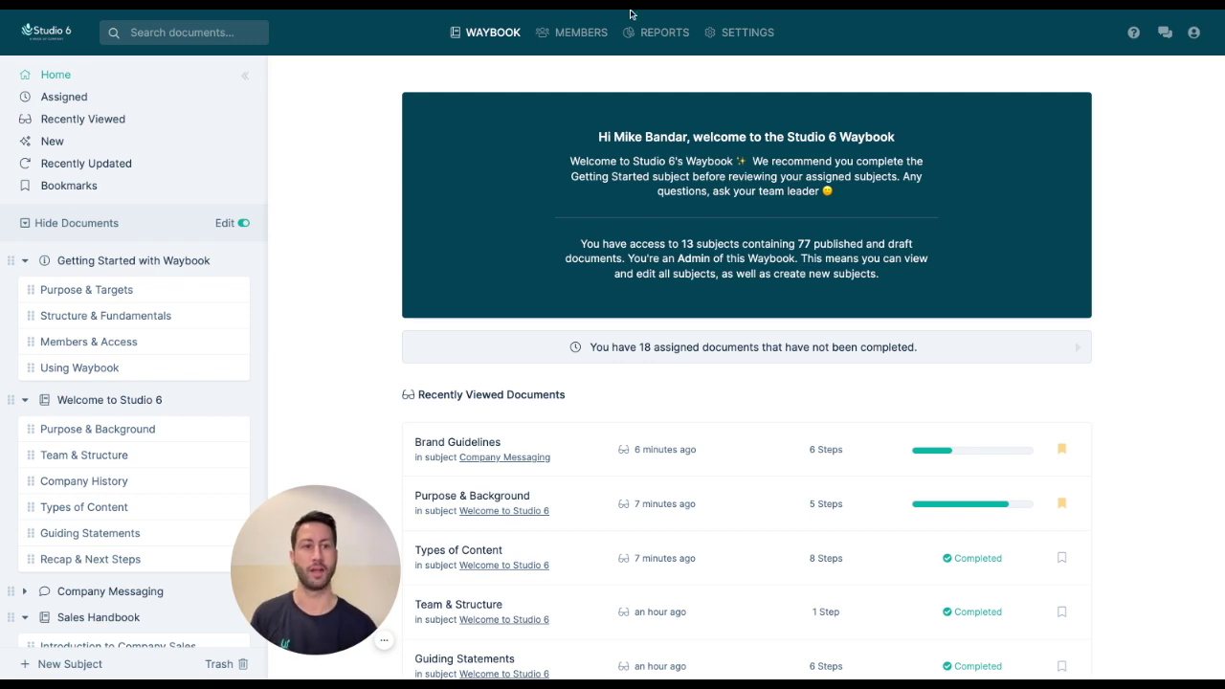
left_click(1165, 33)
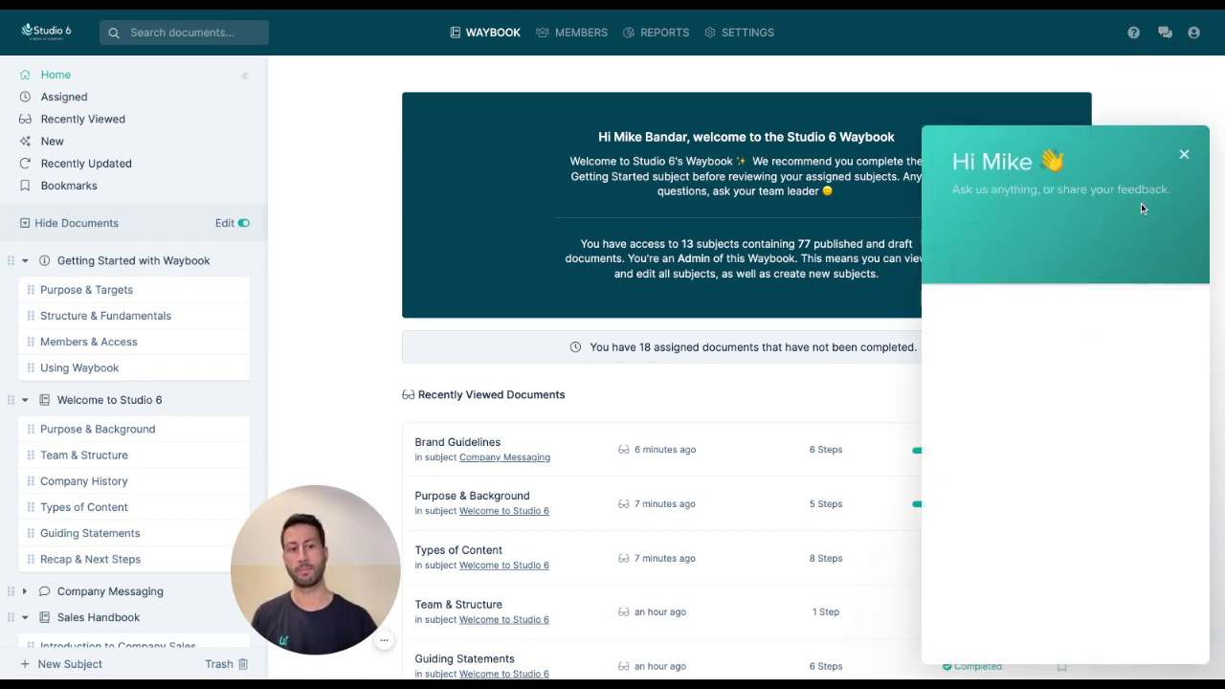
left_click(1183, 151)
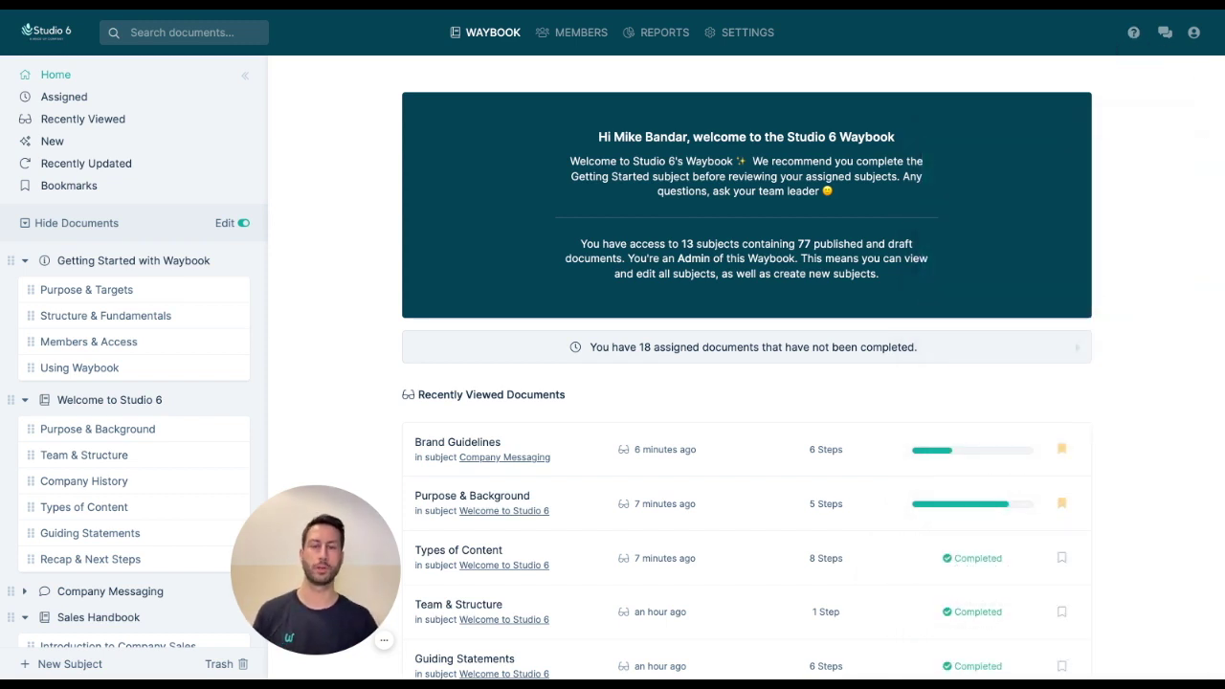
left_click(319, 640)
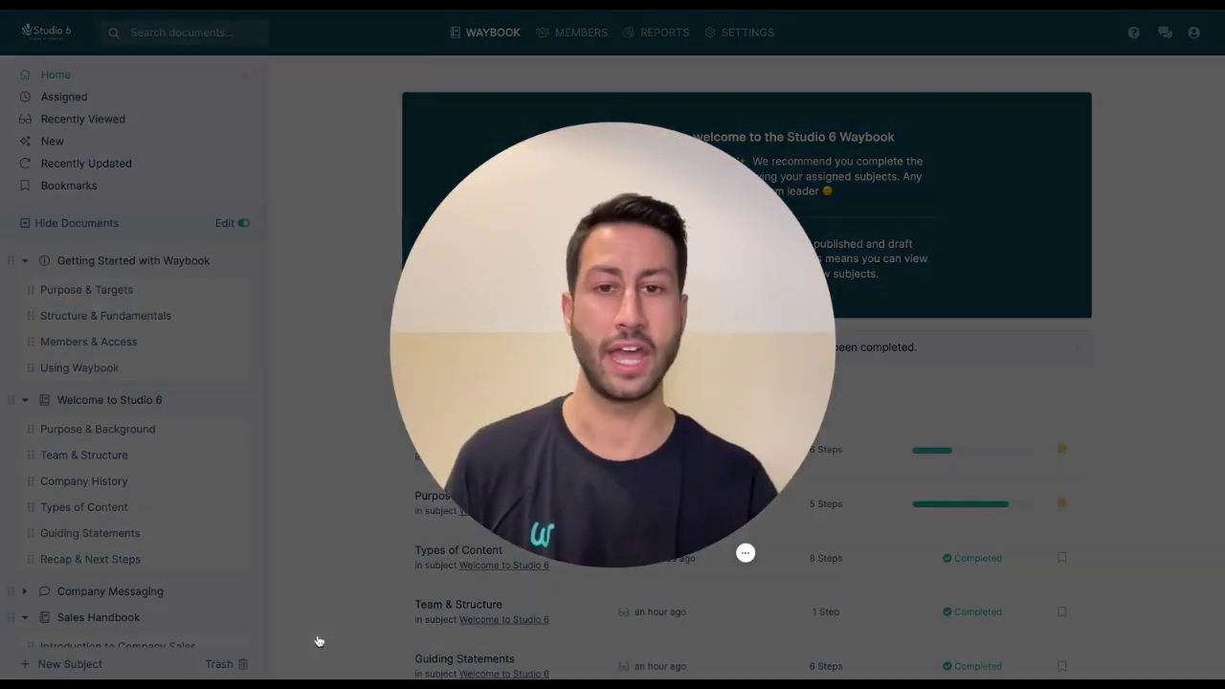